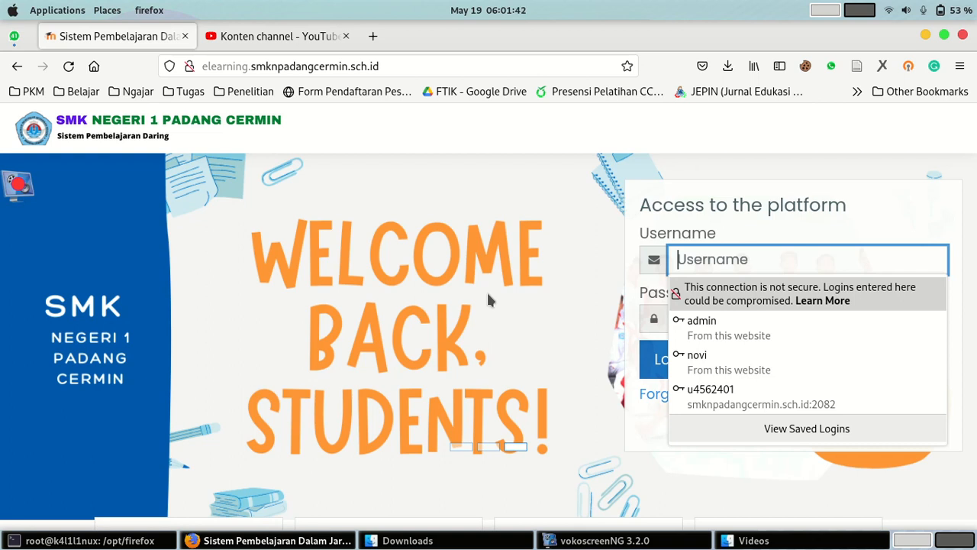
- Log in to the e-learning site with the teacher's username and account password, and save the login in the browser
click(742, 259)
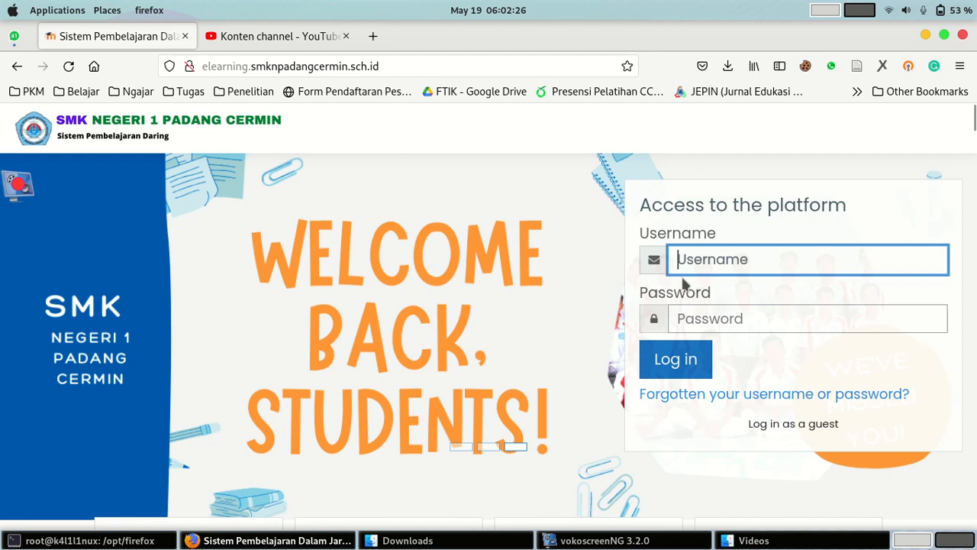
click(719, 261)
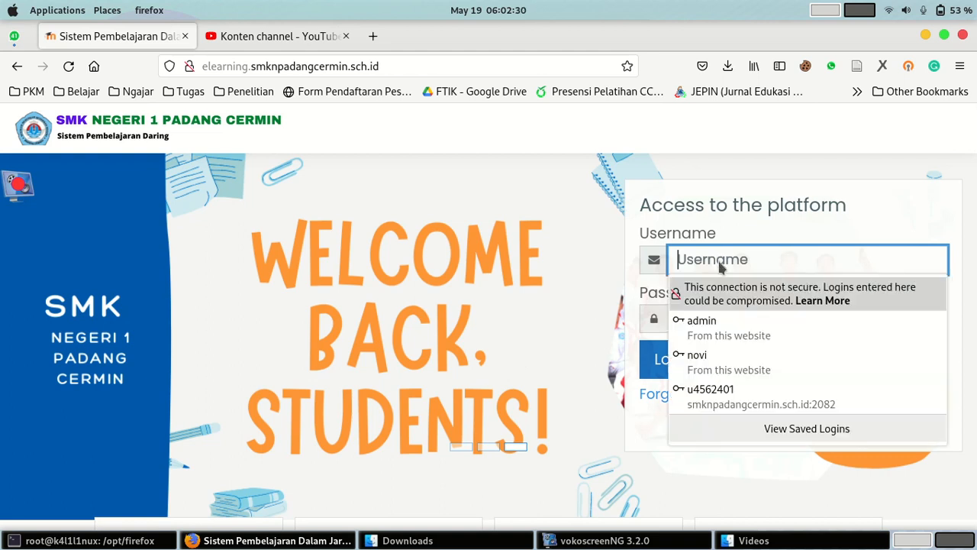
text(jupriyadi)
key(Tab)
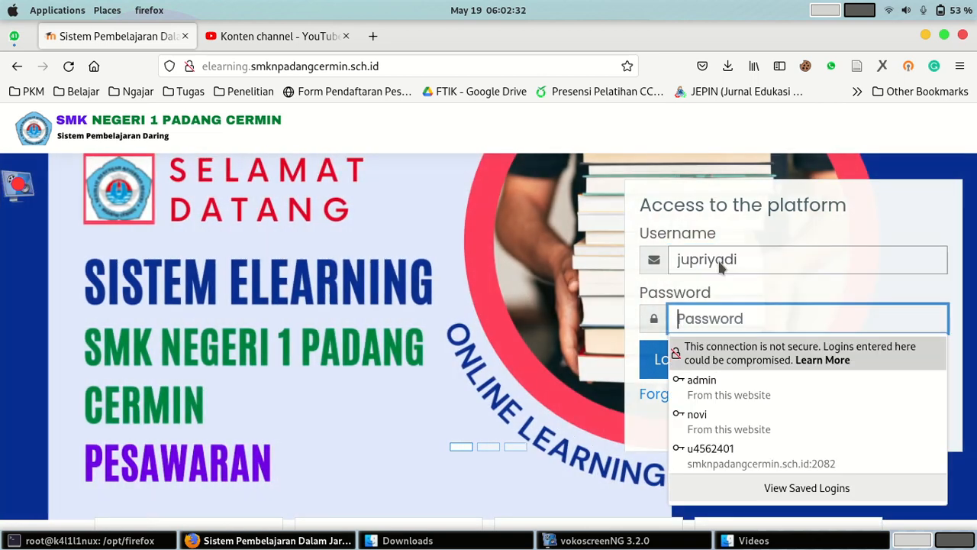
text(**********)
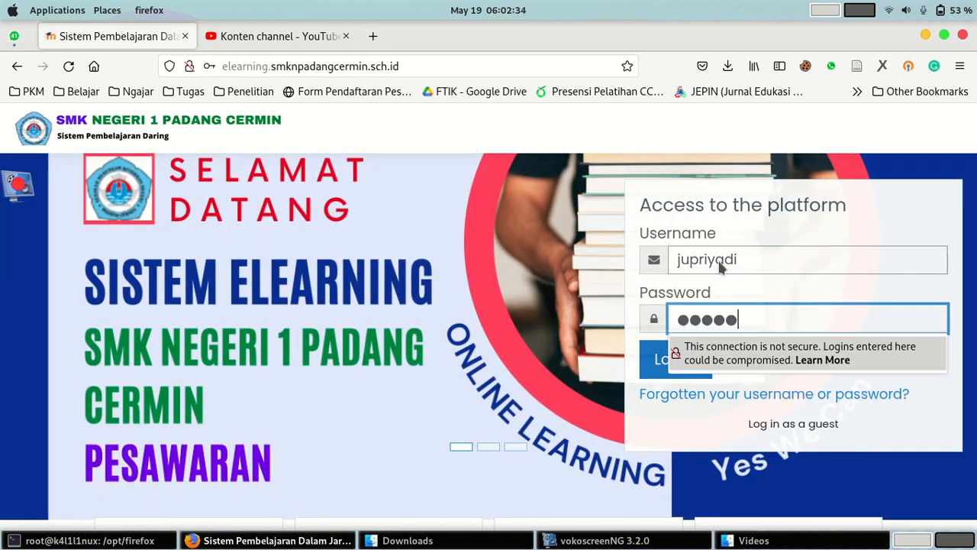
text(****)
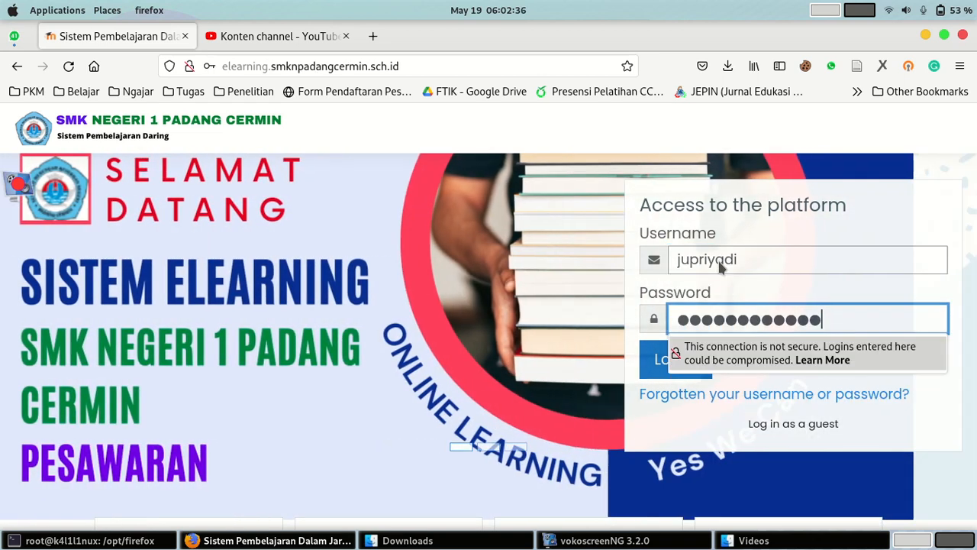
key(Return)
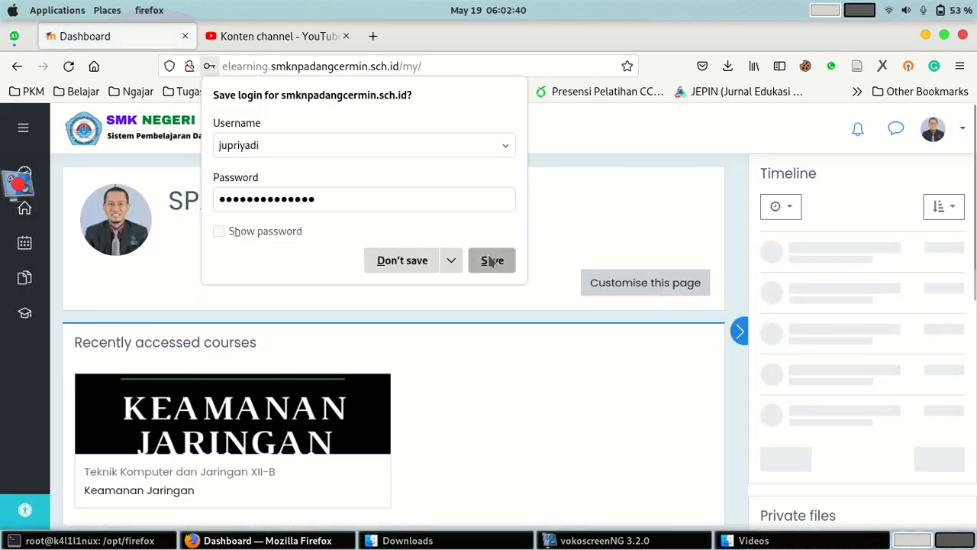
click(490, 261)
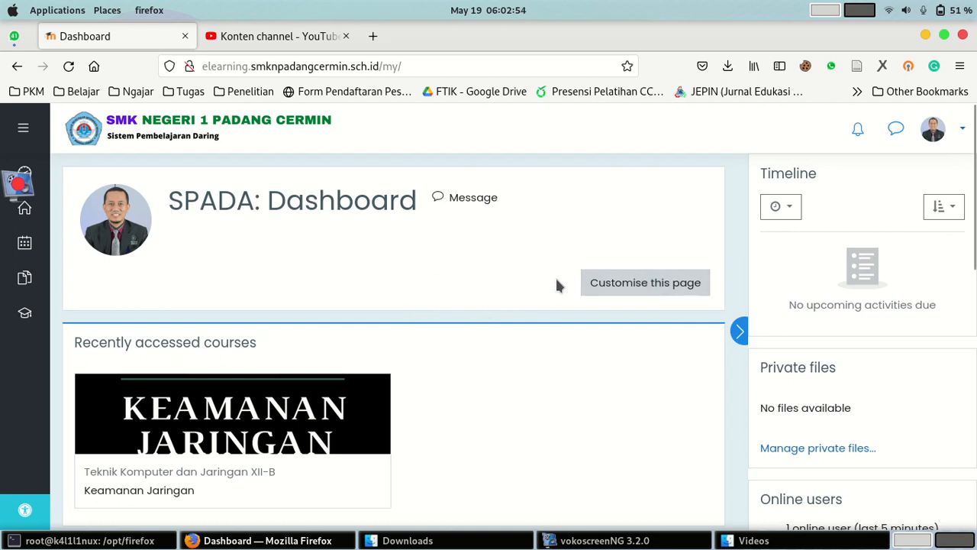
- Open the KJ (Keamanan Jaringan) course from the list of enrolled courses
scroll(450, 312, down, 2)
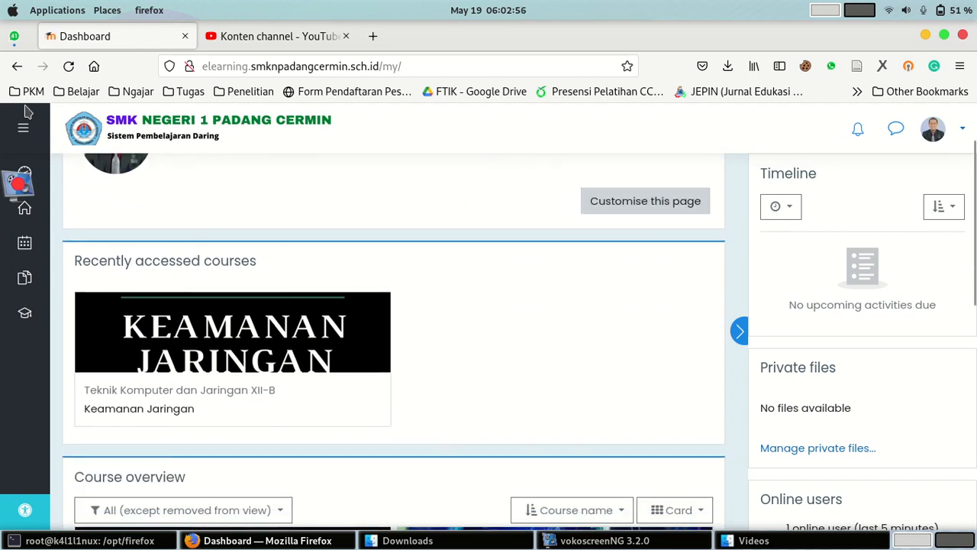
mouse_move(26, 319)
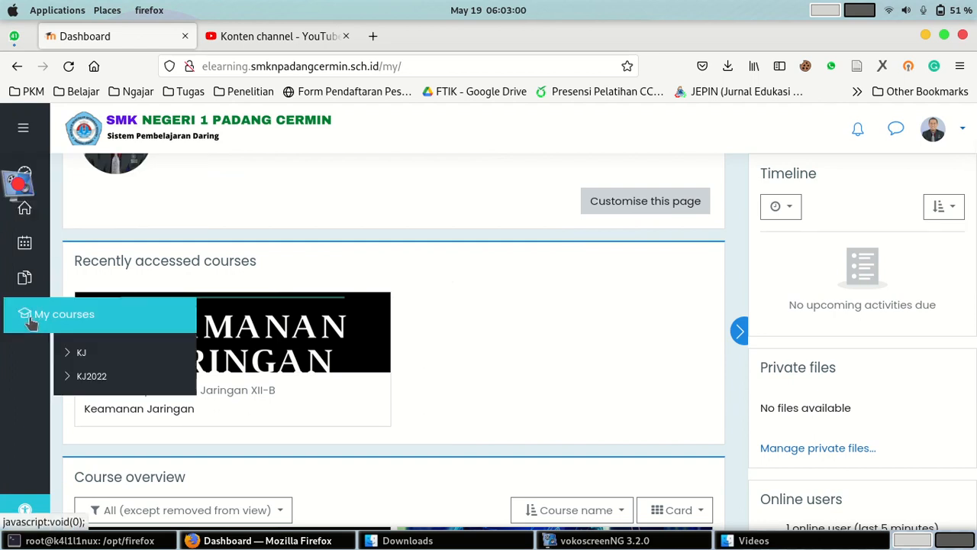
click(87, 355)
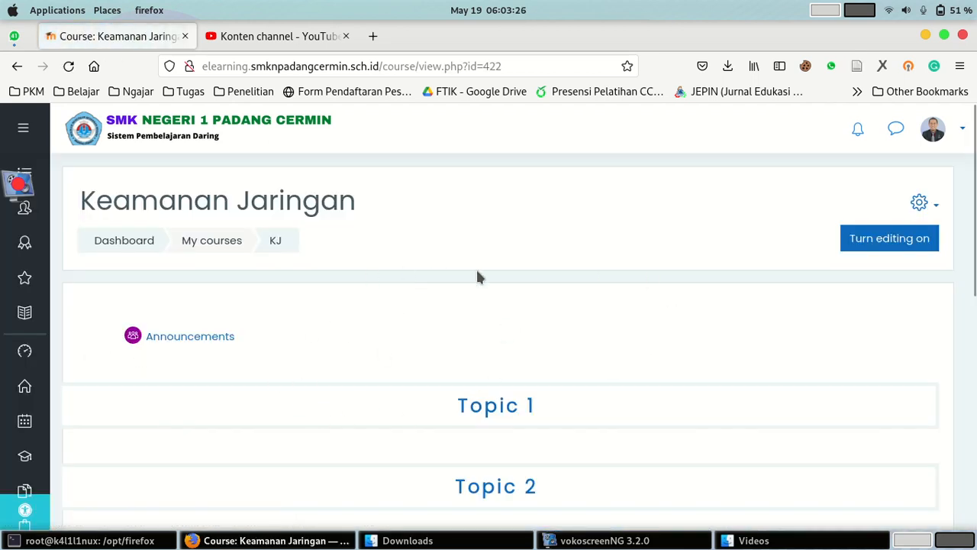
- Examine the course page's section layout from Announcements through Topic 4
scroll(504, 302, down, 3)
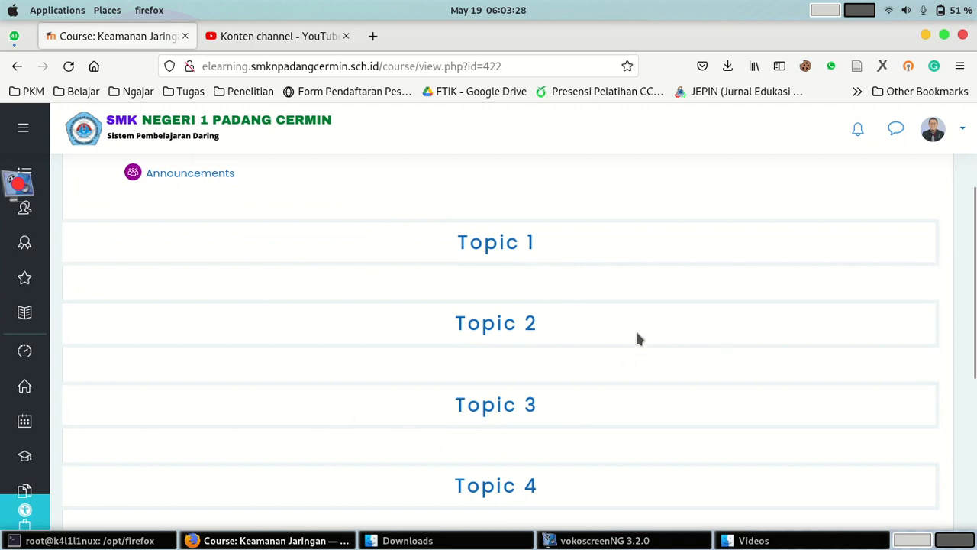
scroll(523, 296, down, 3)
scroll(522, 296, down, 1)
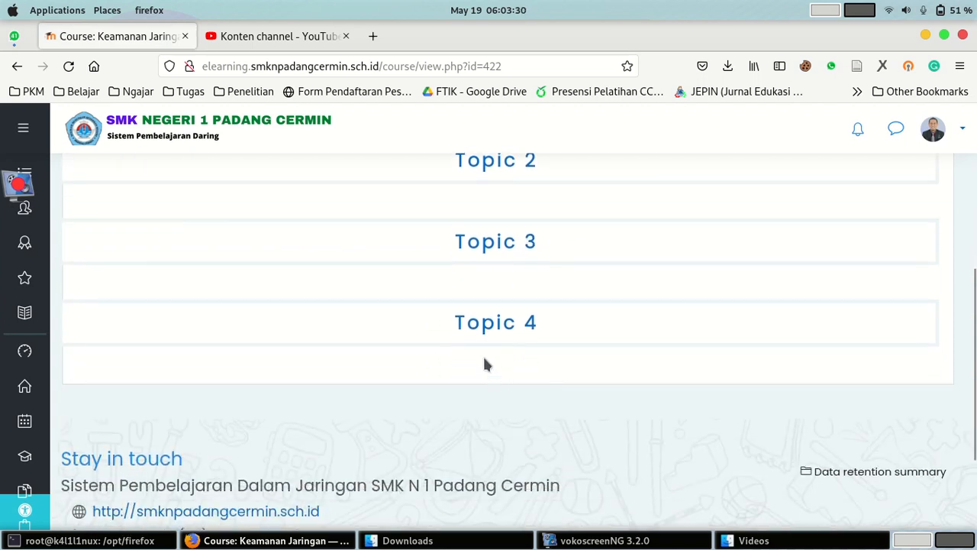
scroll(487, 367, up, 5)
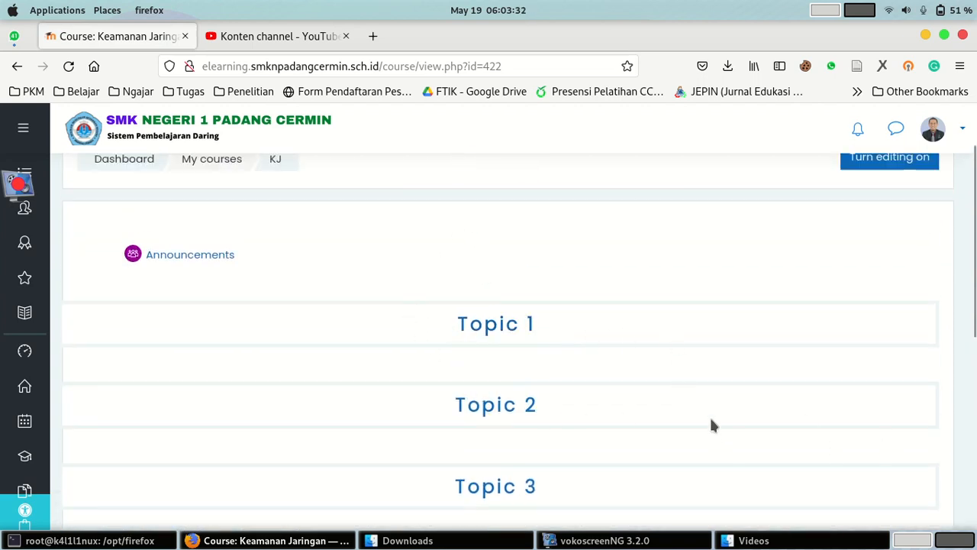
scroll(488, 351, down, 2)
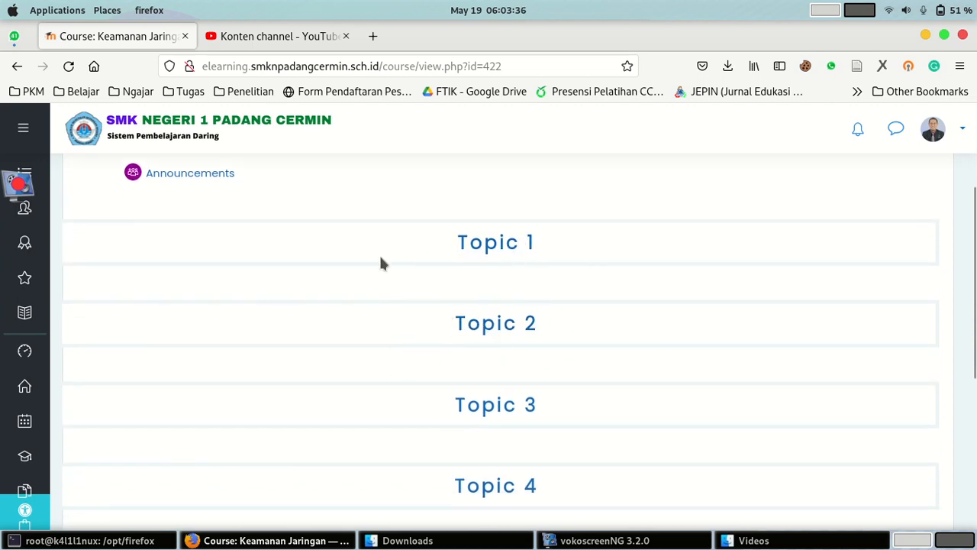
scroll(504, 259, down, 2)
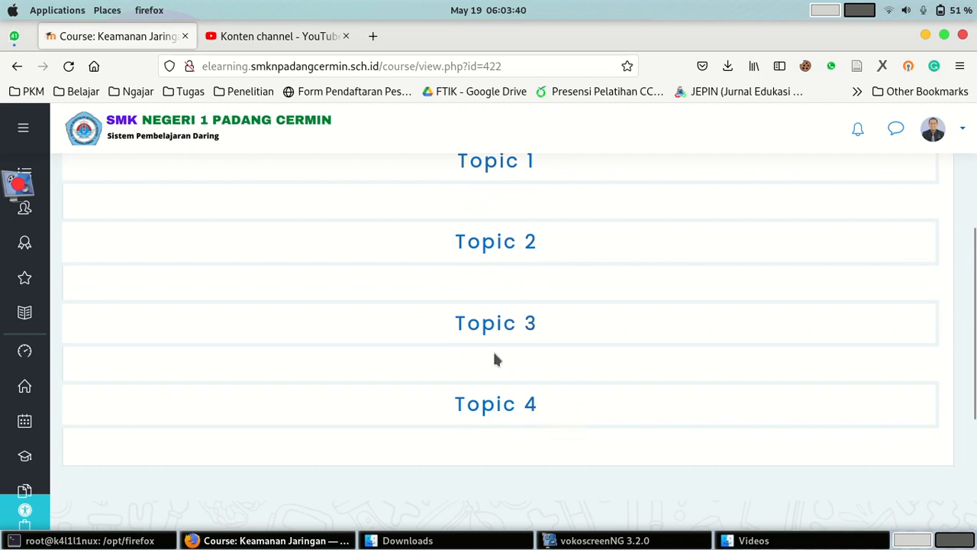
scroll(492, 349, up, 2)
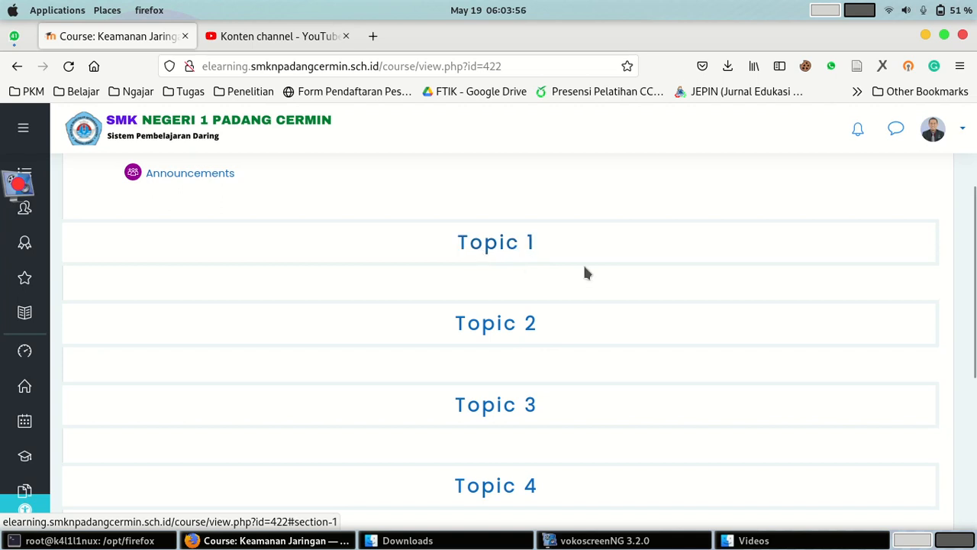
drag(417, 215, 558, 346)
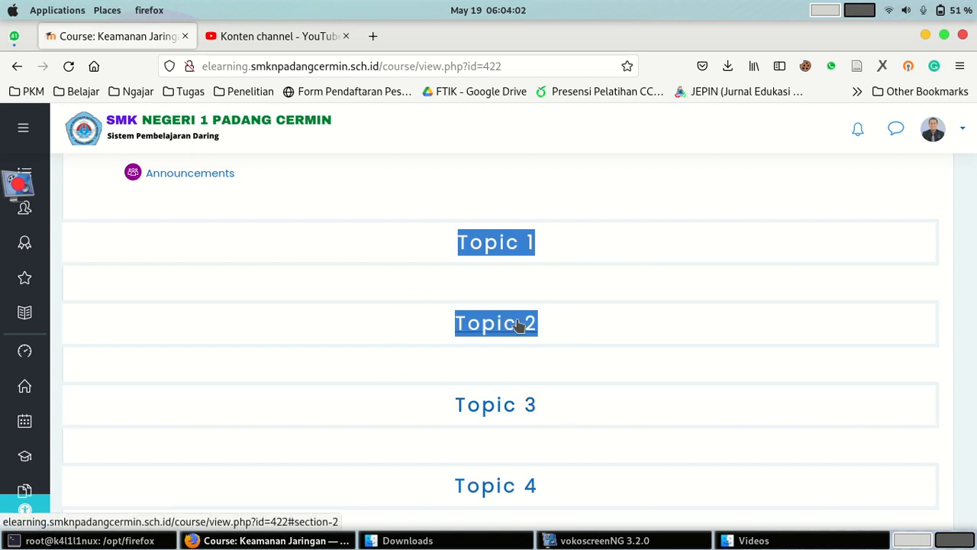
- Turn on editing mode for the Keamanan Jaringan course
scroll(595, 355, up, 3)
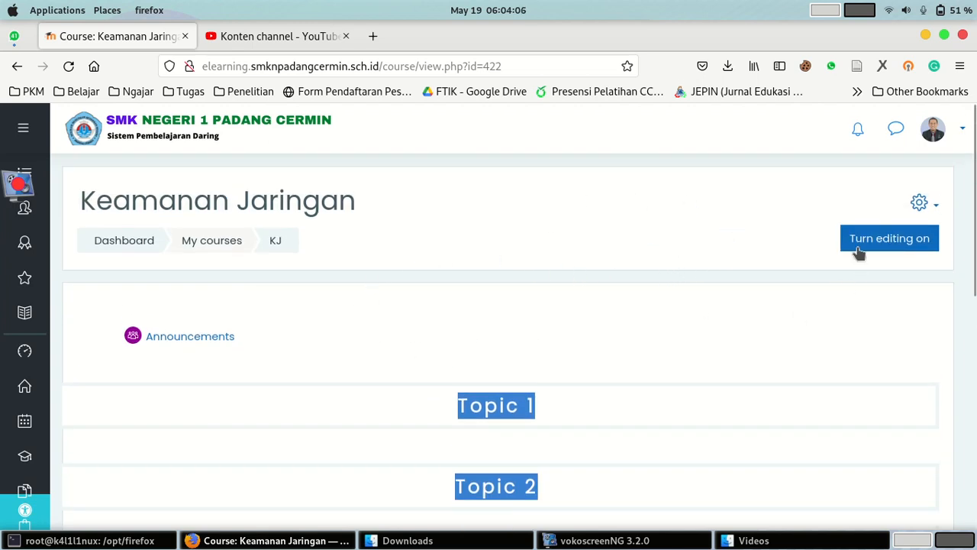
click(817, 222)
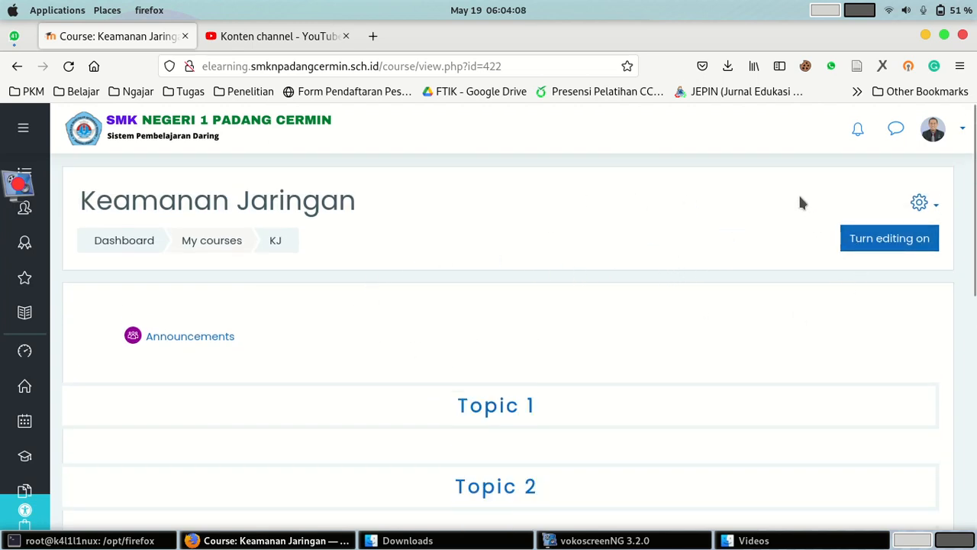
drag(809, 219, 829, 284)
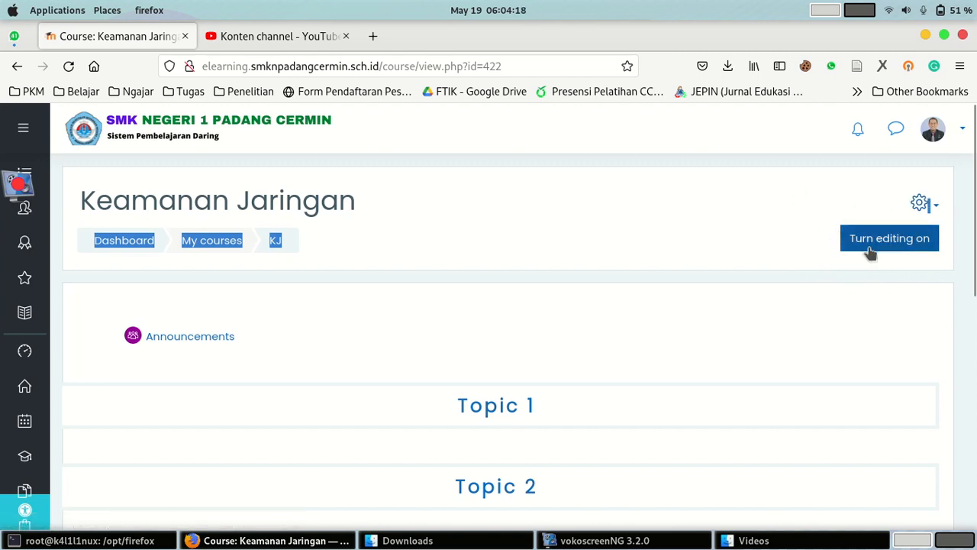
click(809, 241)
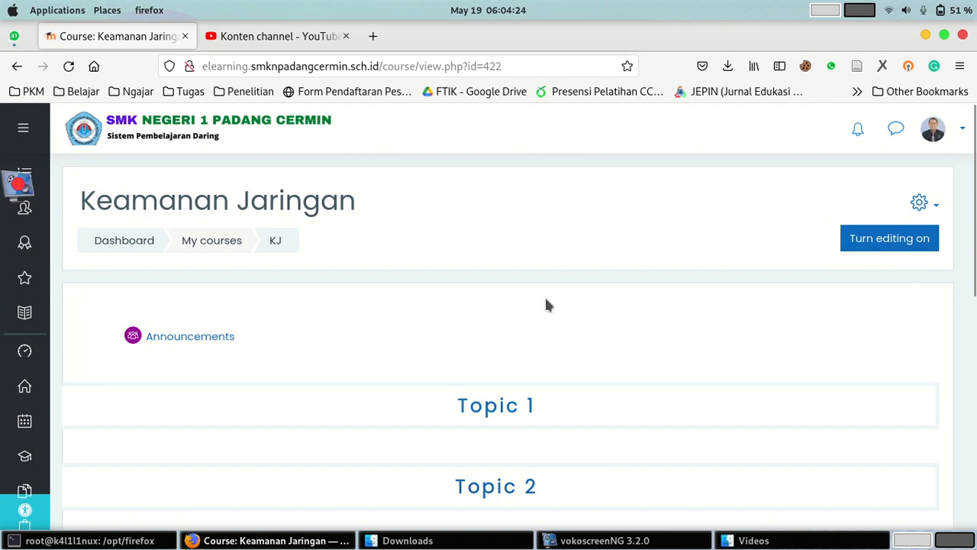
scroll(619, 330, down, 2)
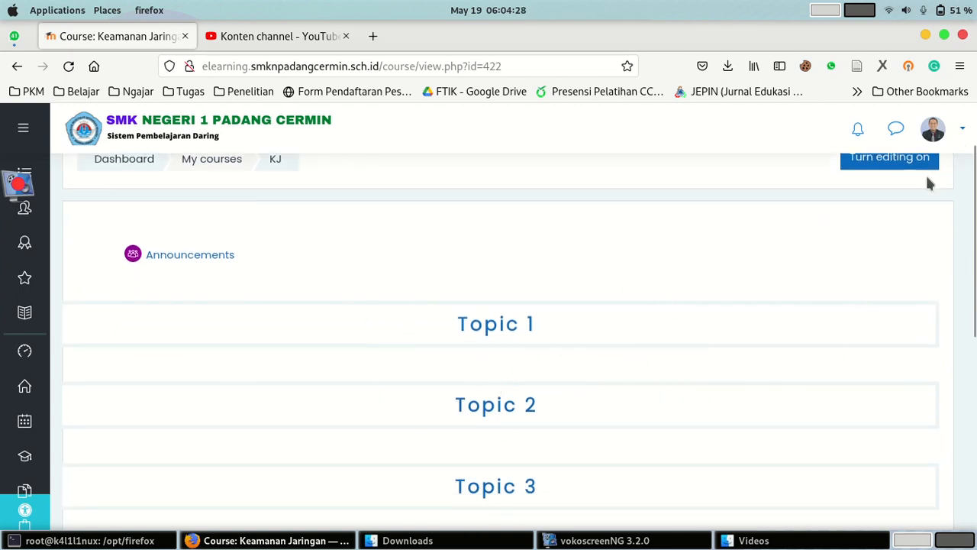
scroll(884, 298, up, 2)
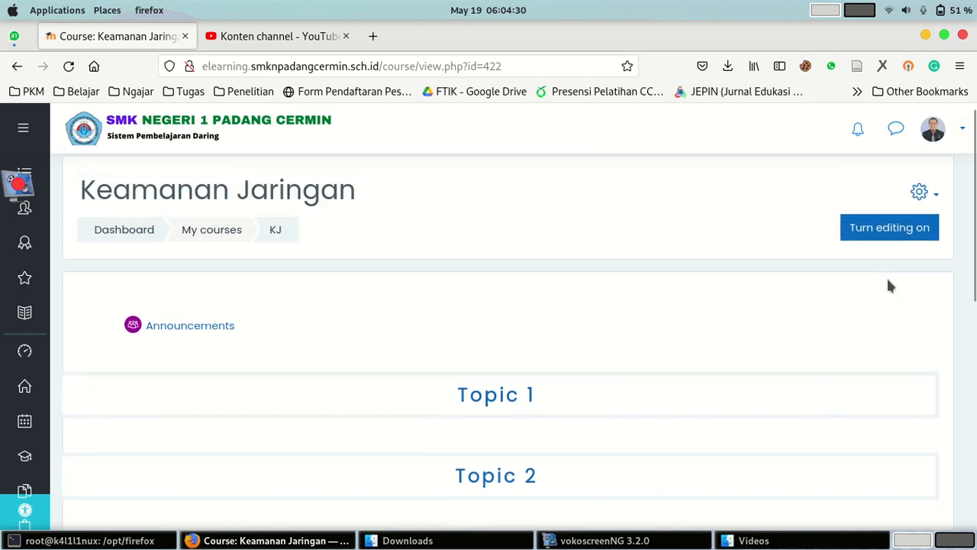
click(897, 250)
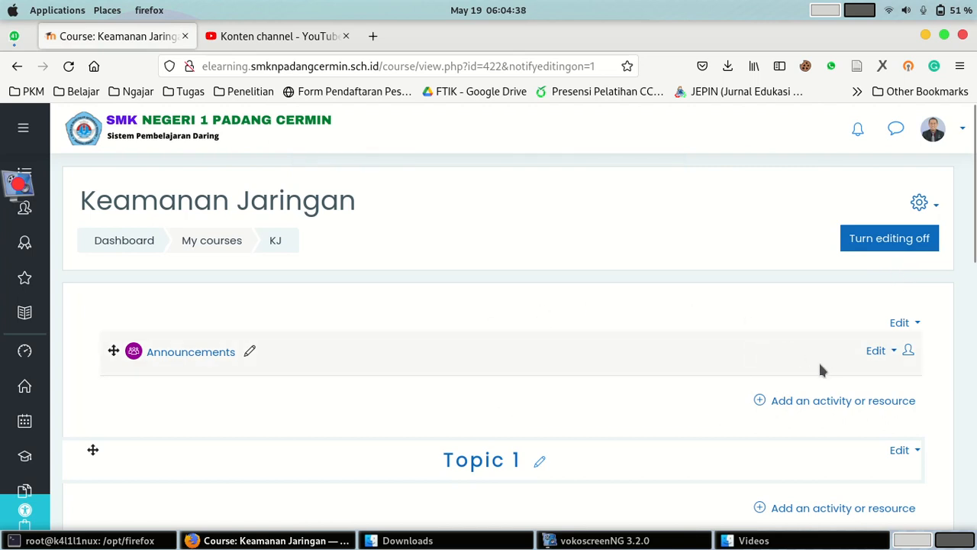
- Examine the editing options offered for Announcements and for each topic down to the end of the course
scroll(820, 352, down, 2)
drag(843, 238, 855, 263)
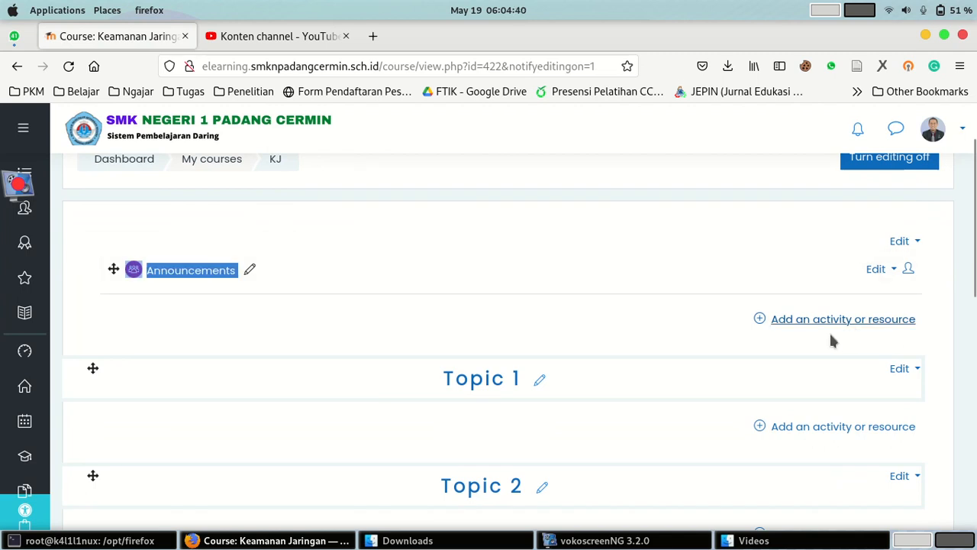
scroll(847, 405, down, 1)
scroll(870, 399, down, 2)
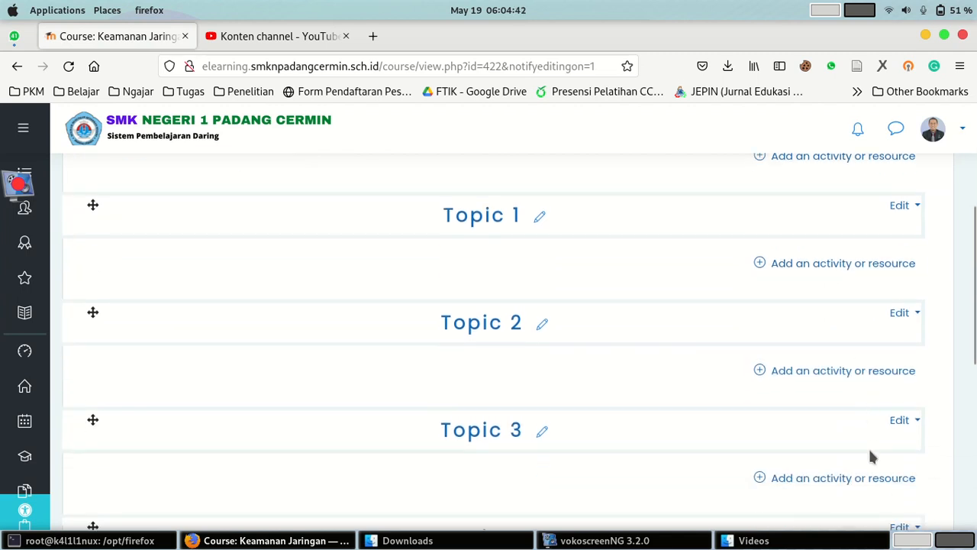
scroll(868, 447, down, 3)
scroll(867, 443, up, 10)
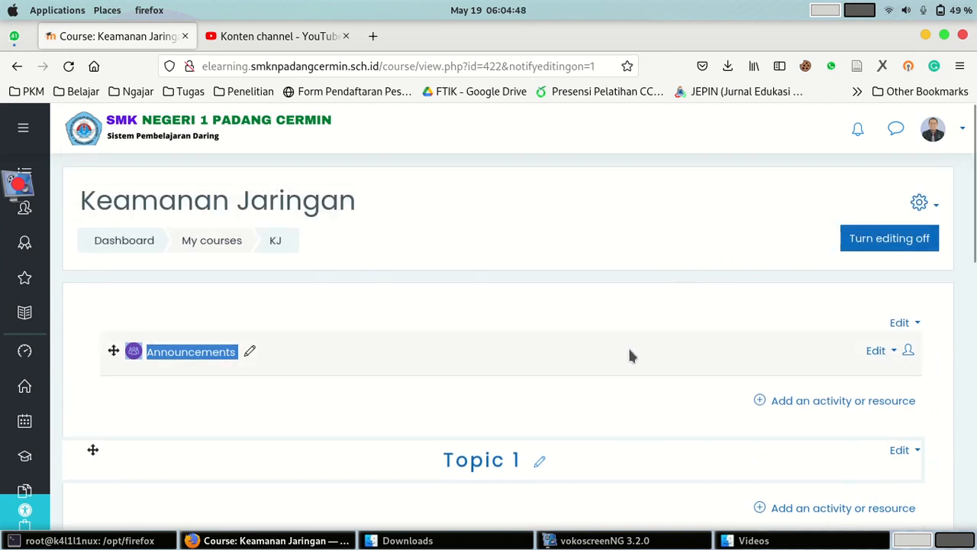
scroll(629, 356, down, 2)
scroll(639, 356, down, 3)
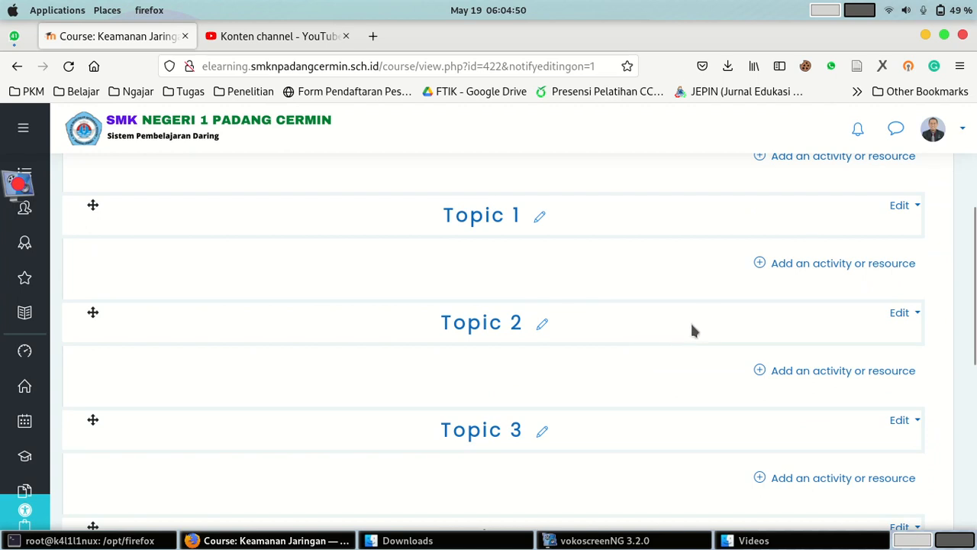
scroll(565, 327, down, 3)
scroll(701, 297, up, 7)
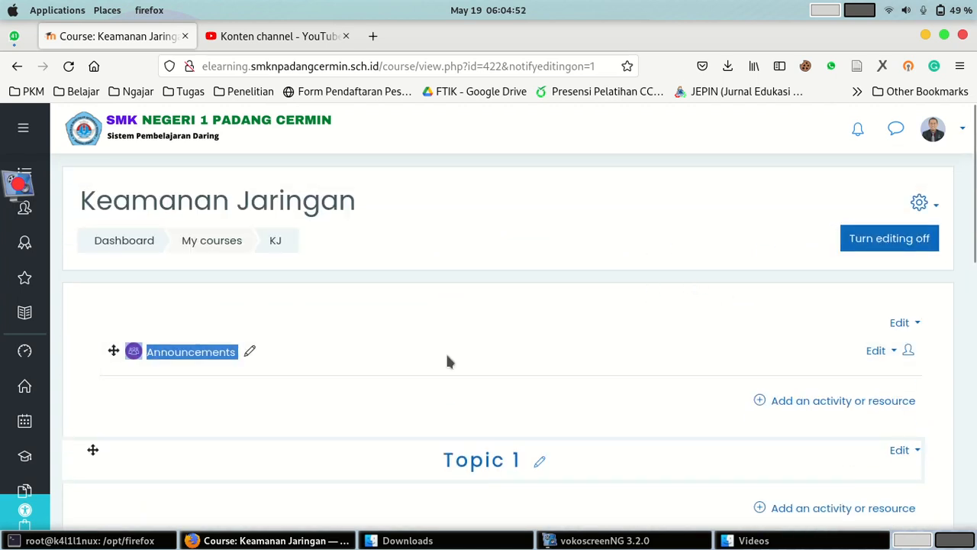
scroll(662, 374, down, 5)
scroll(740, 371, down, 5)
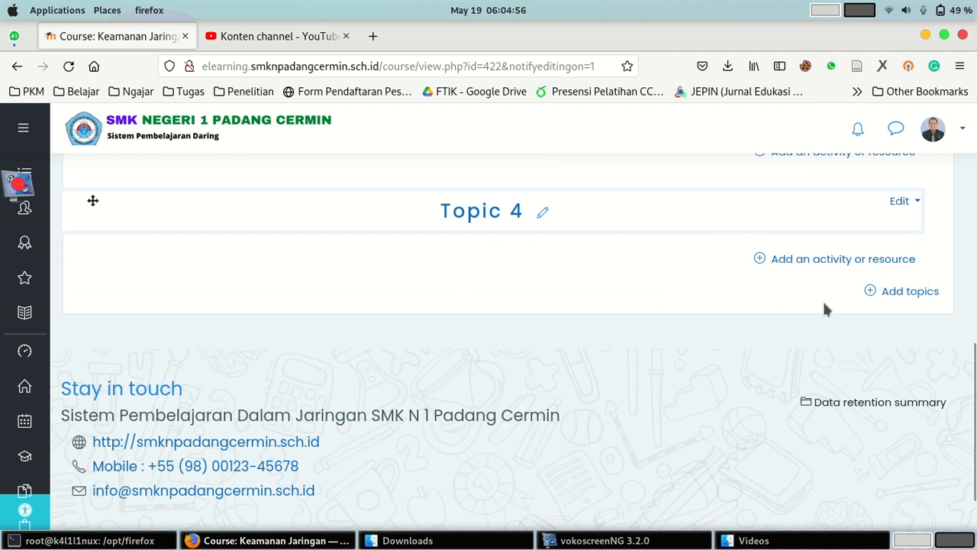
- Add 12 new topic sections after Topic 4 and check them in the course outline
scroll(850, 291, down, 1)
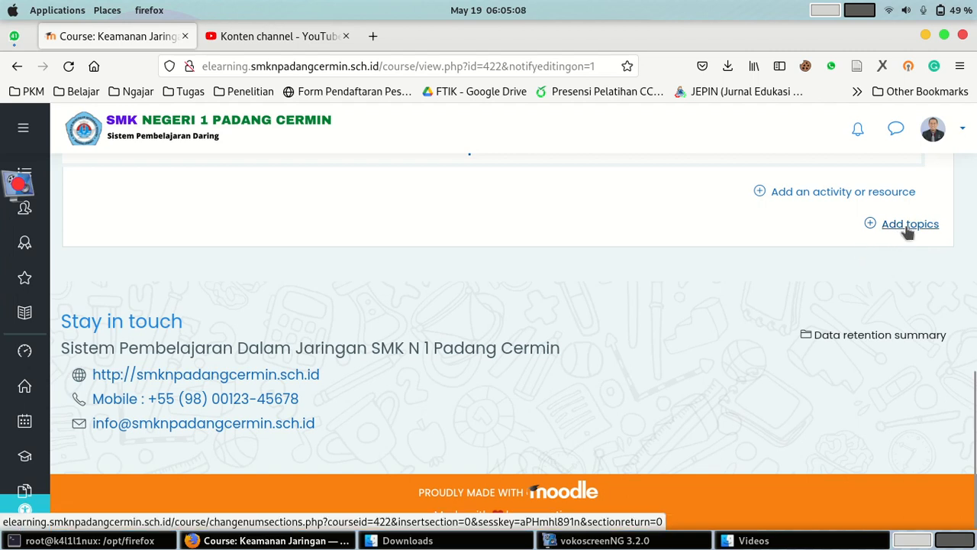
click(904, 224)
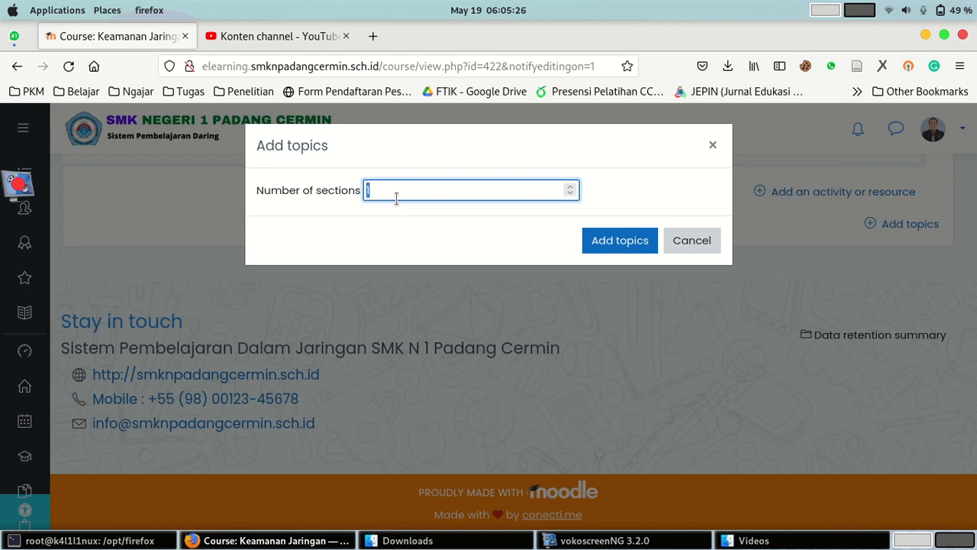
text(12)
drag(403, 194, 342, 194)
click(398, 192)
click(597, 246)
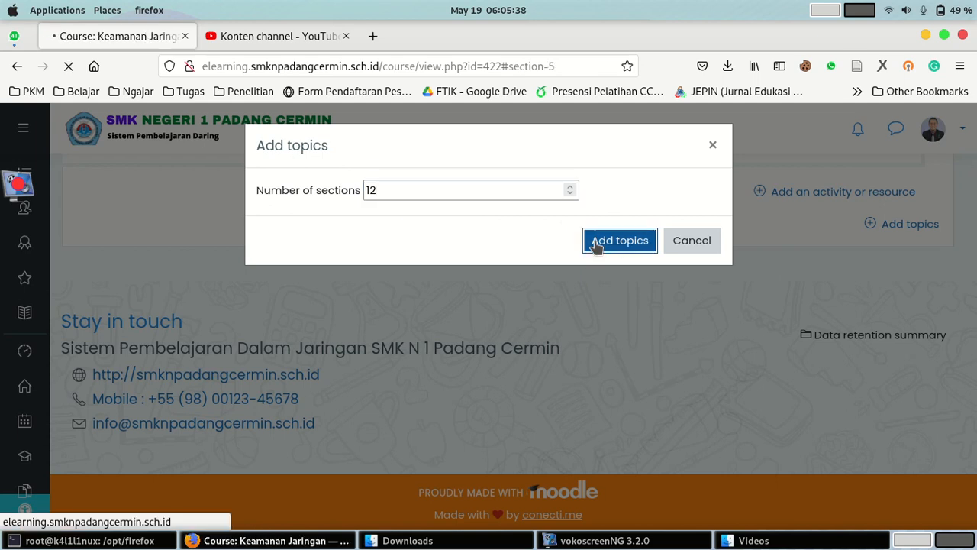
scroll(585, 257, down, 3)
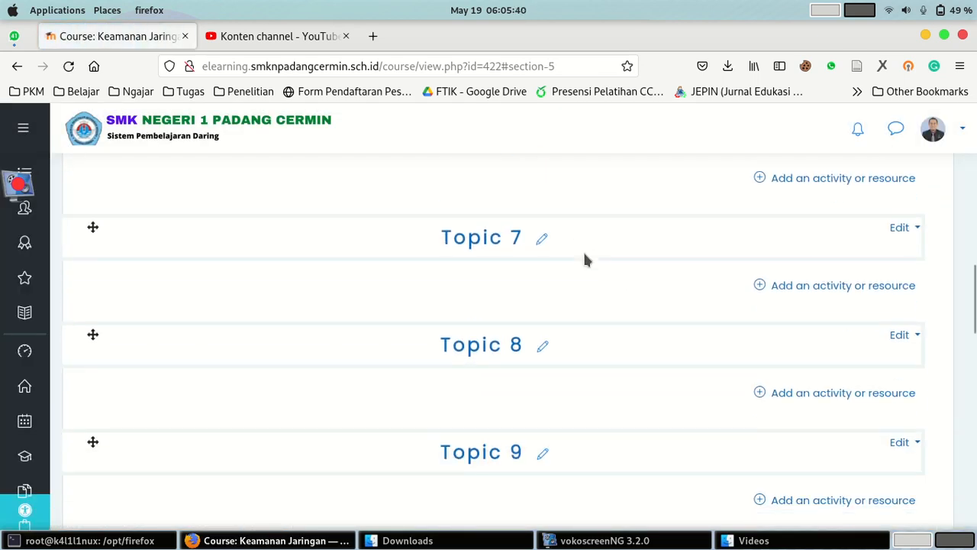
scroll(439, 326, down, 5)
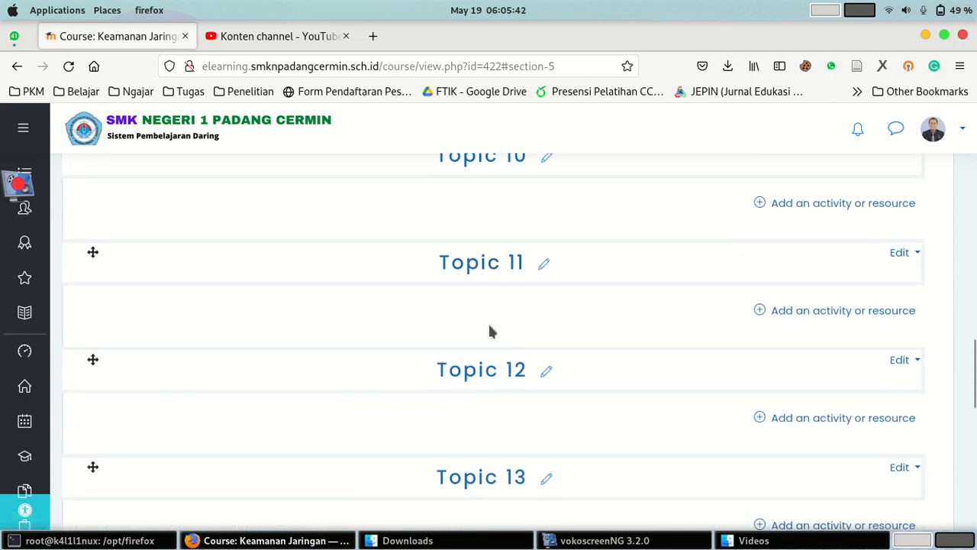
- Examine the added topic sections at the end of the course, down to Topic 16
scroll(409, 313, down, 5)
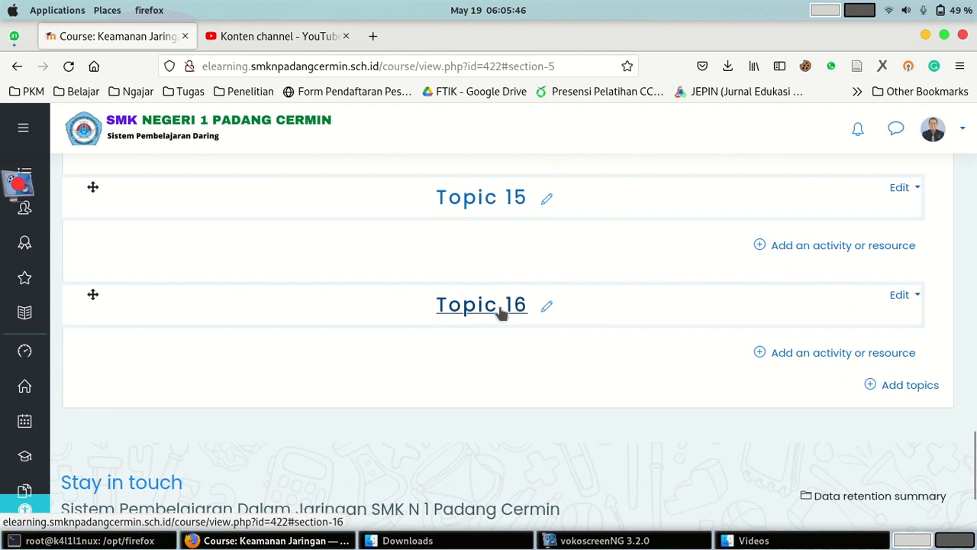
drag(390, 287, 581, 340)
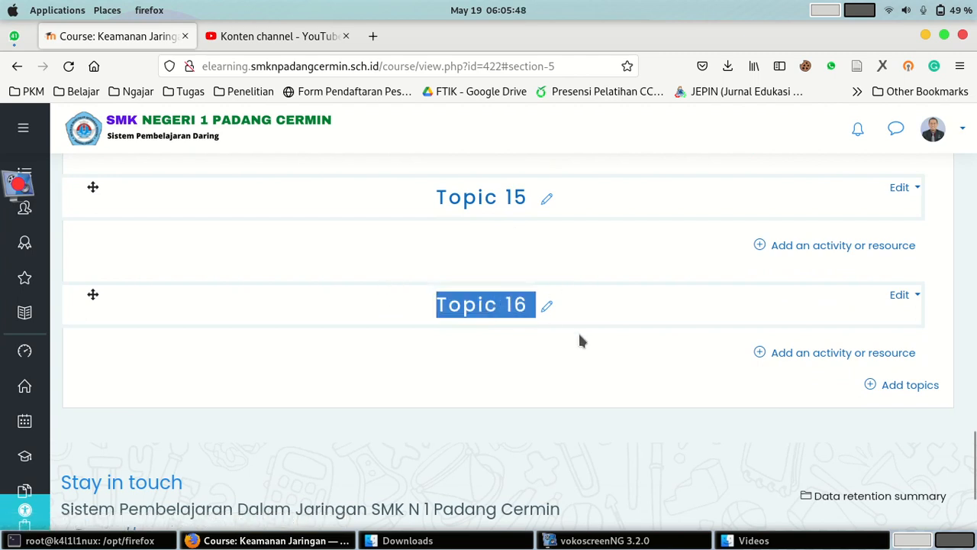
click(381, 278)
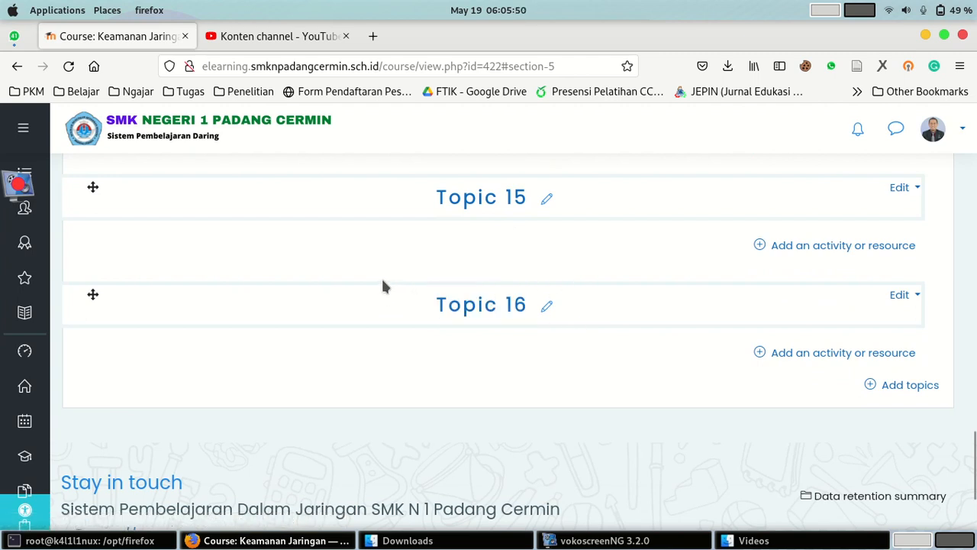
drag(381, 278, 540, 340)
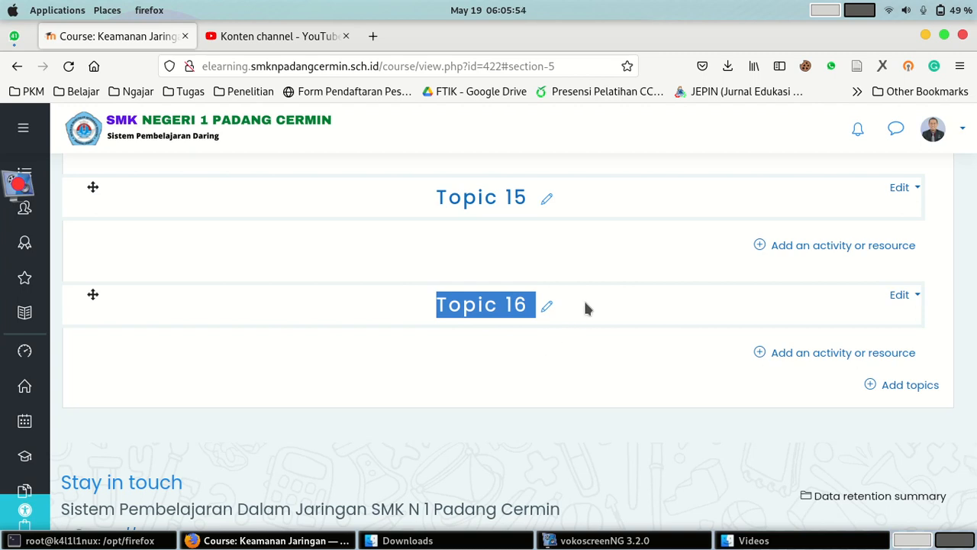
drag(355, 271, 588, 332)
click(600, 322)
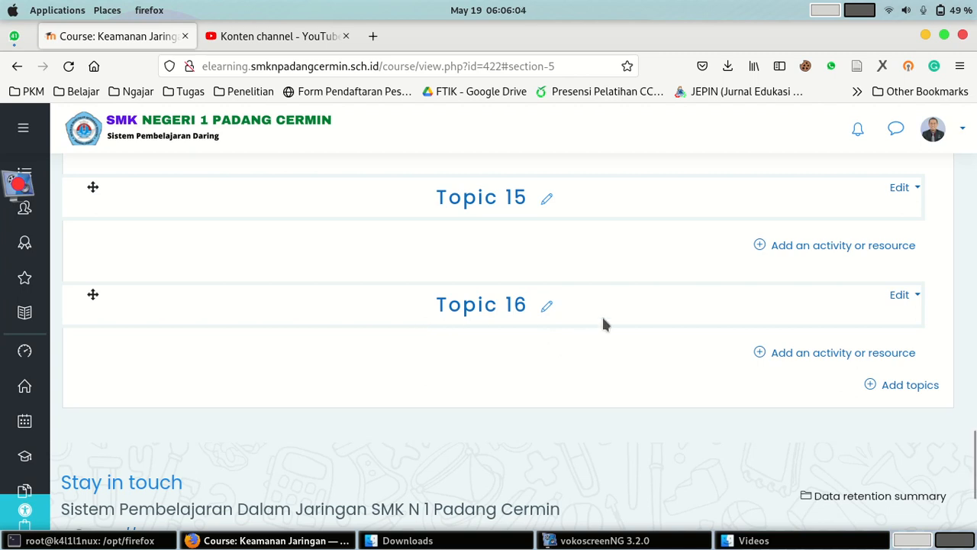
scroll(573, 320, up, 2)
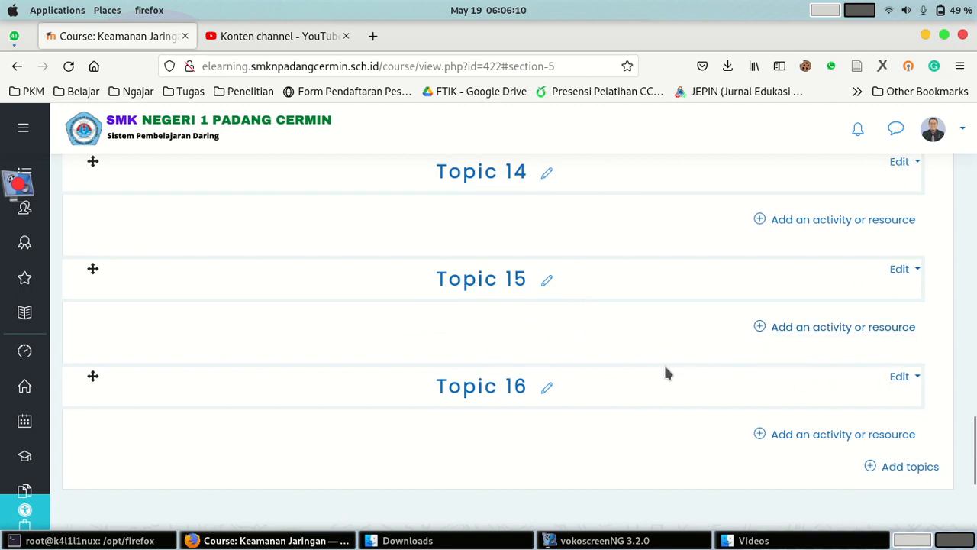
scroll(663, 369, up, 5)
scroll(663, 370, down, 4)
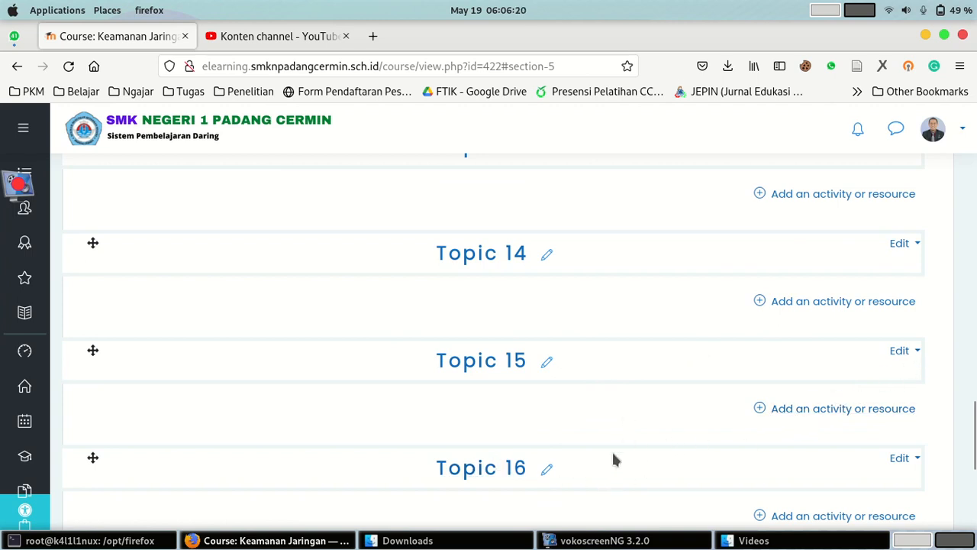
scroll(622, 450, down, 3)
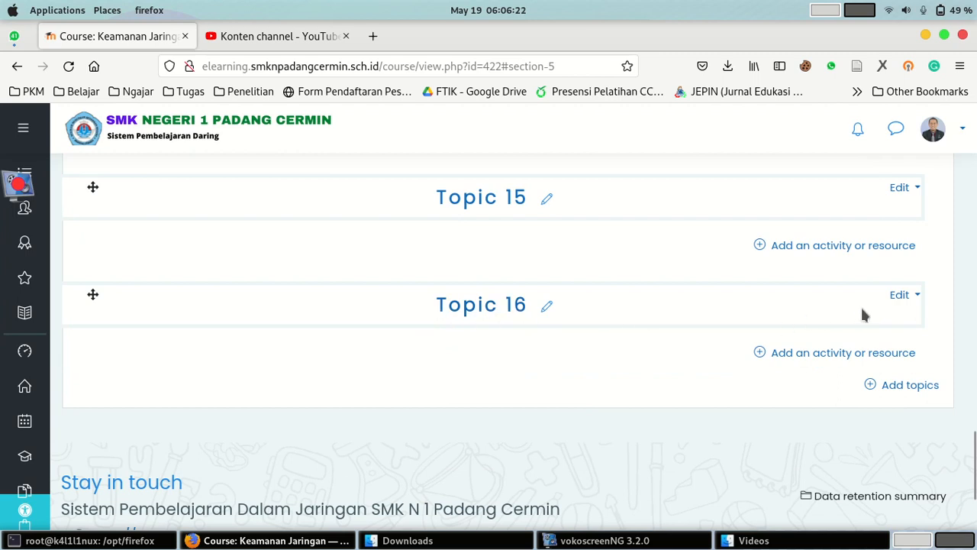
- Delete the last four topic sections one by one, from Topic 16 back through Topic 13
click(912, 296)
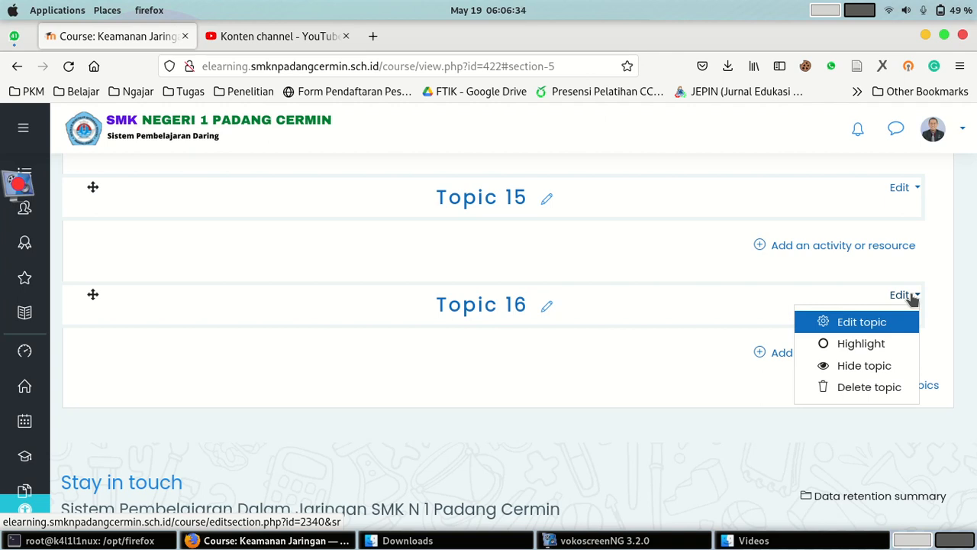
click(882, 390)
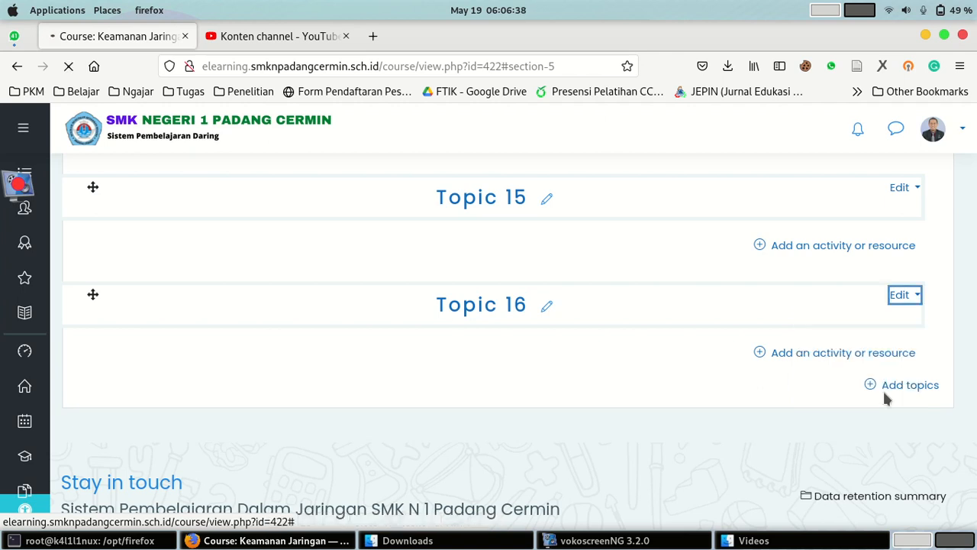
scroll(685, 196, up, 5)
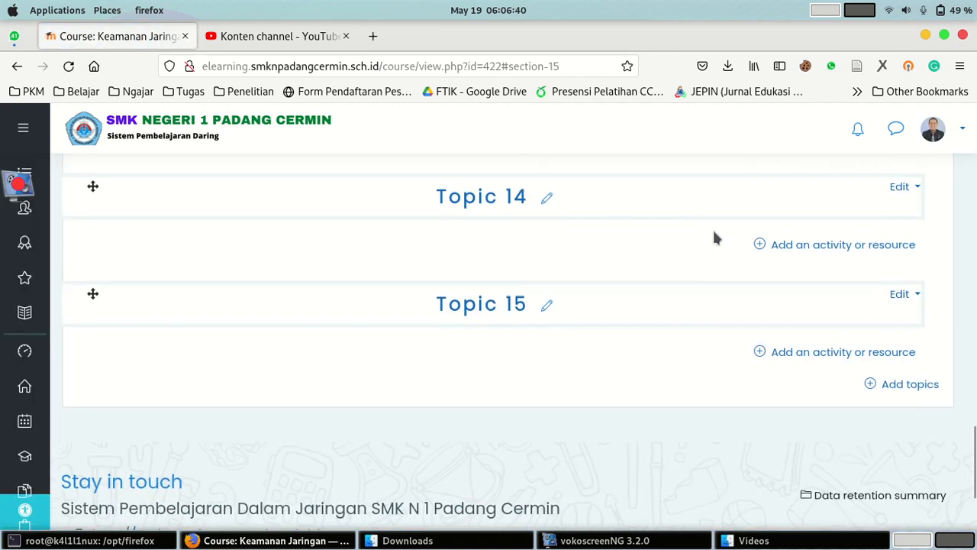
click(918, 422)
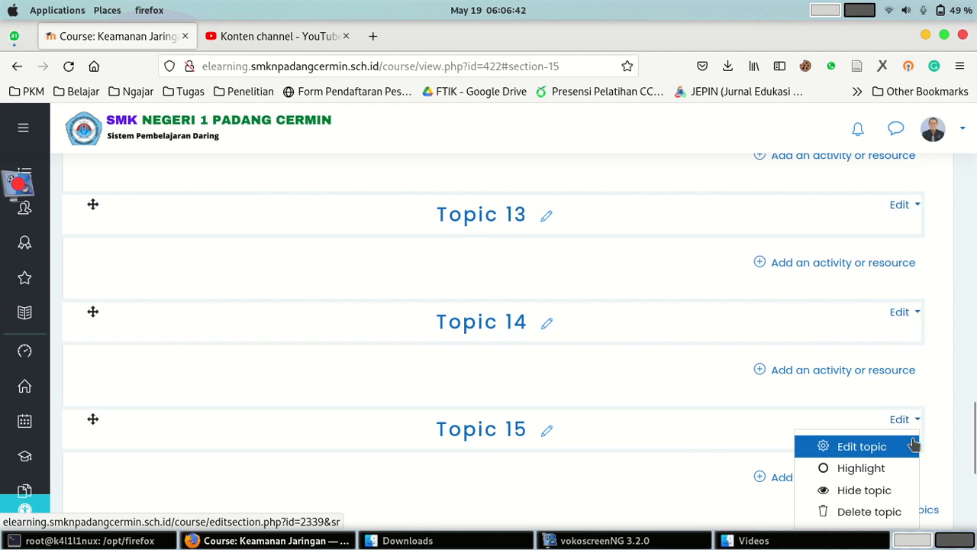
scroll(905, 443, down, 2)
click(874, 443)
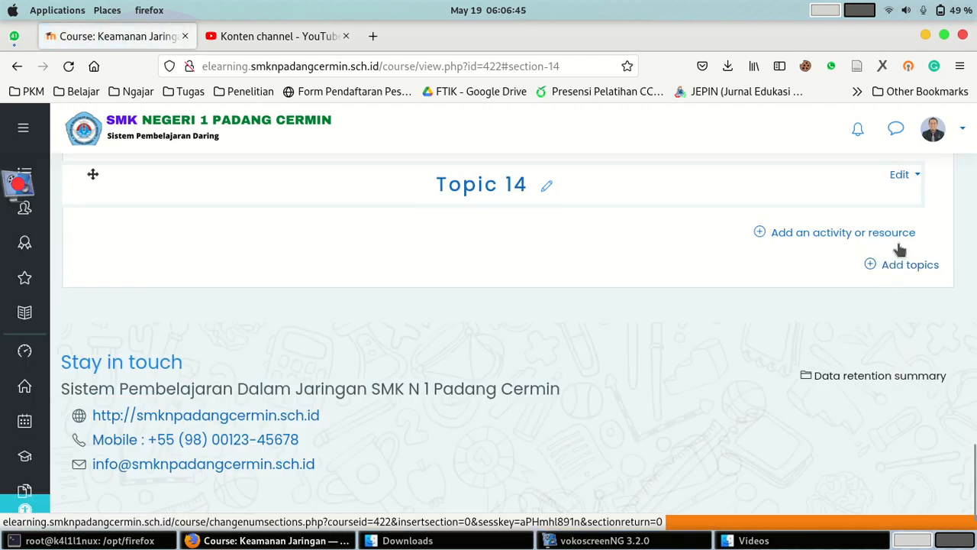
click(905, 176)
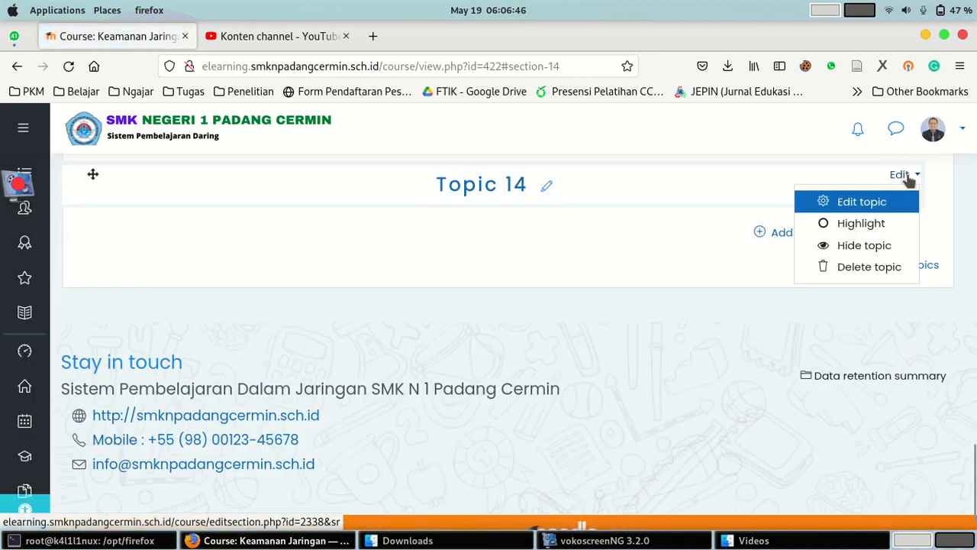
click(866, 268)
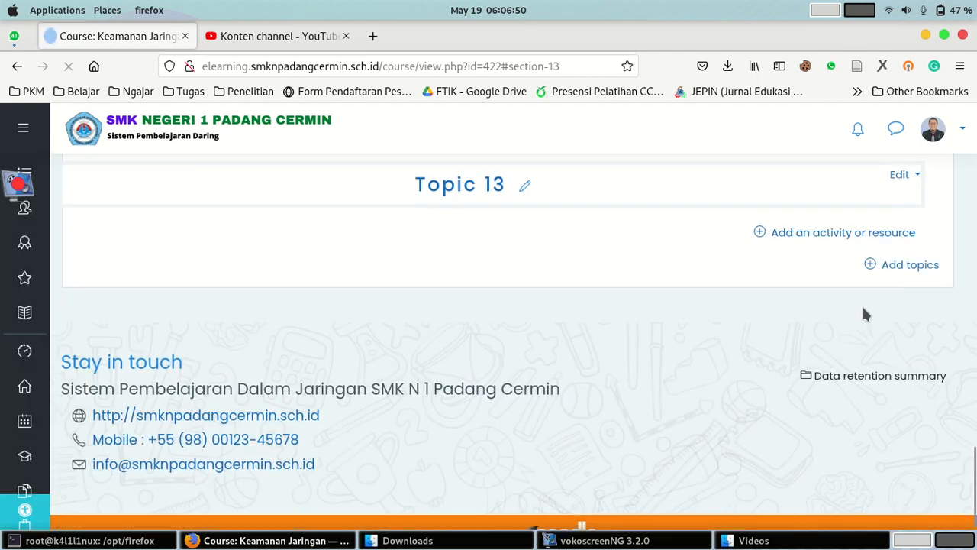
click(902, 351)
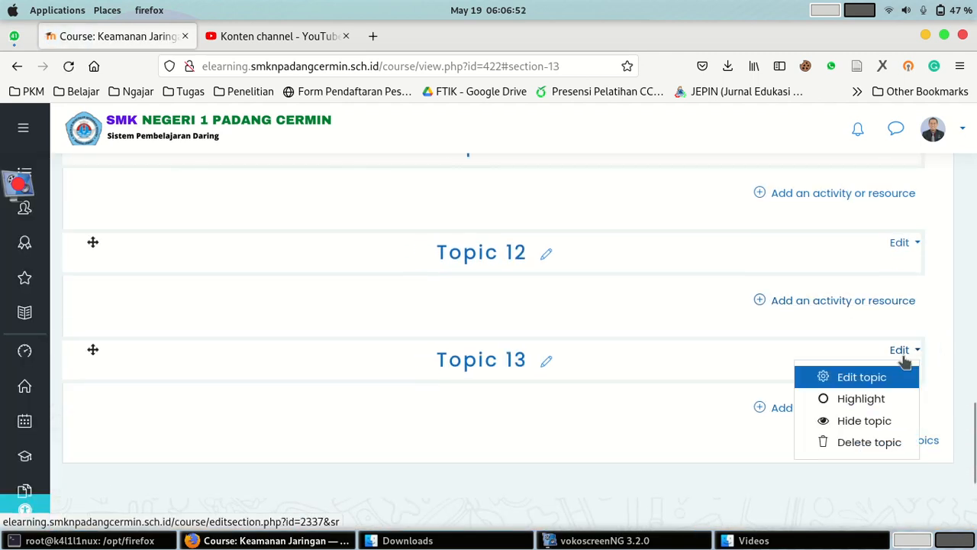
click(884, 441)
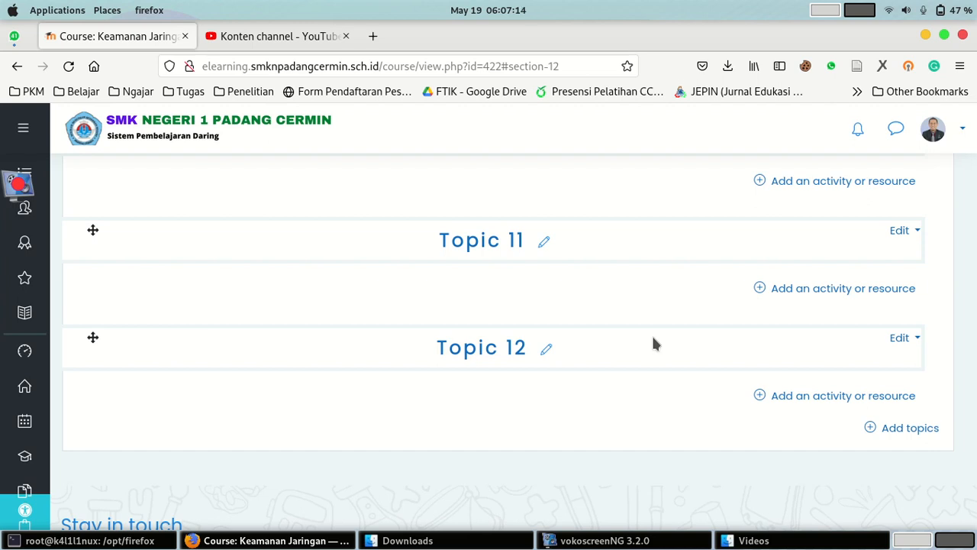
- Rename Topic 1 as "Pengenalan Keamanan Jaringan"
scroll(653, 343, up, 12)
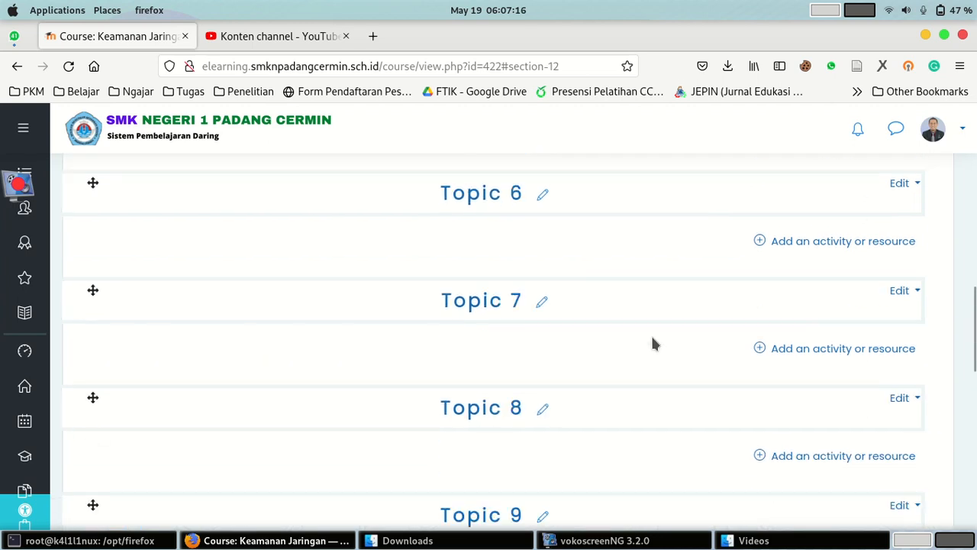
scroll(542, 252, up, 3)
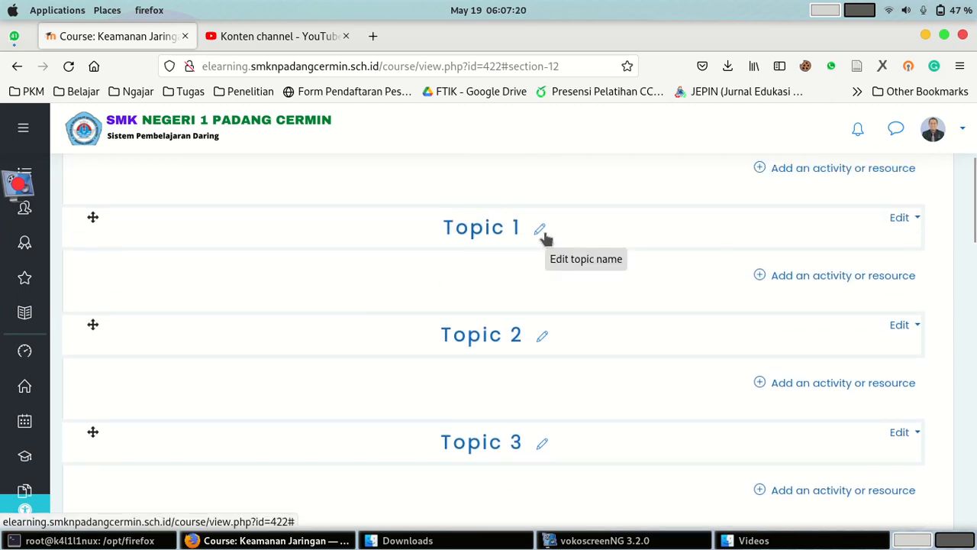
scroll(541, 233, up, 2)
click(538, 307)
text(P)
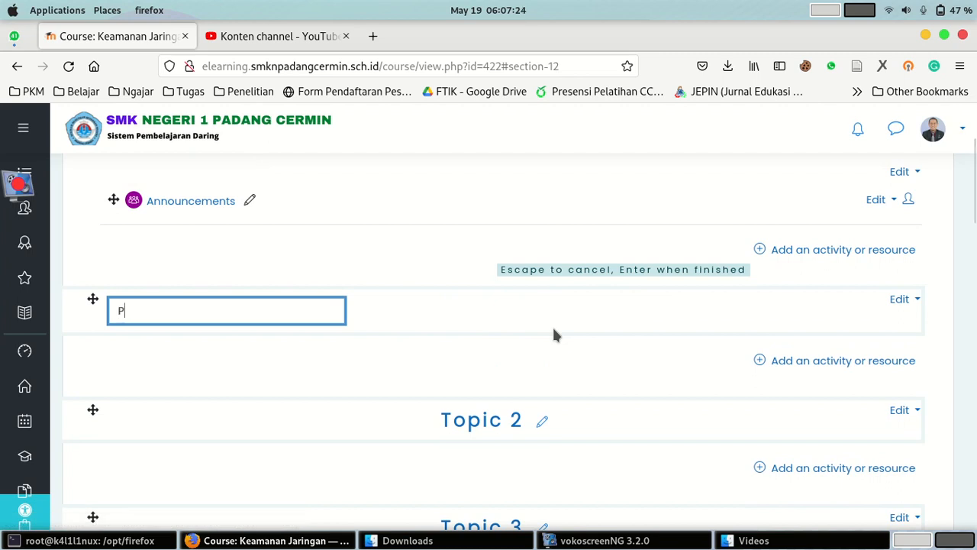
text(engenalan)
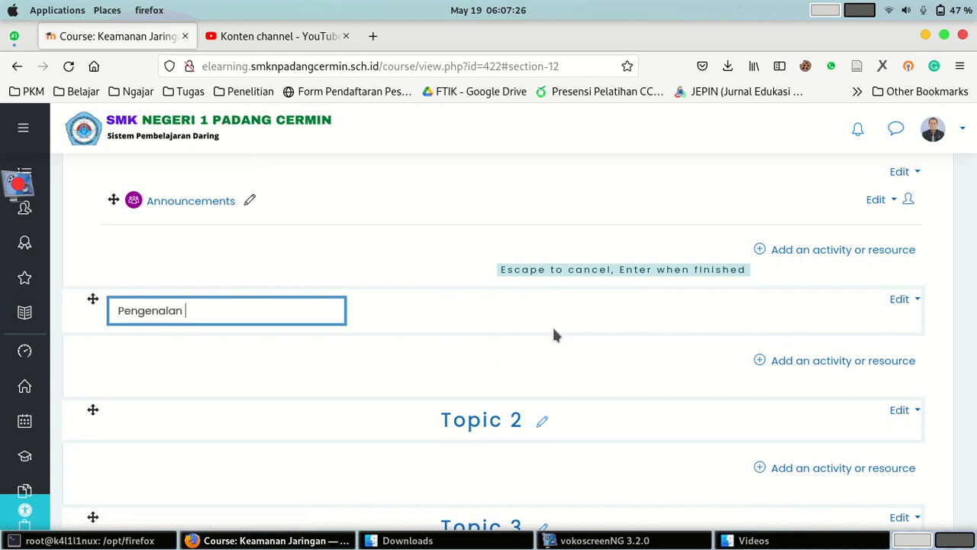
text( Keamanan Jaringan)
key(Return)
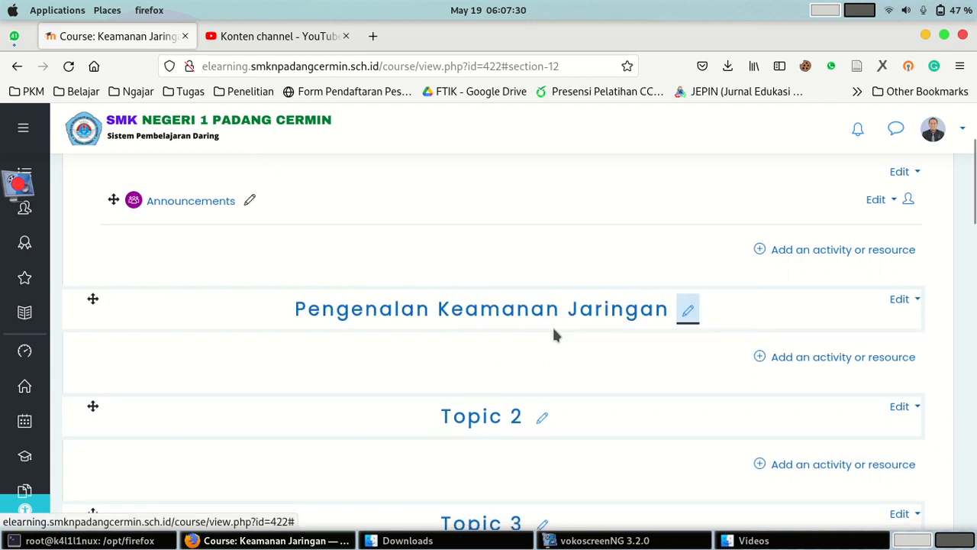
- Rename Topic 2 as "Sistem Keamanan Jaringan"
click(542, 419)
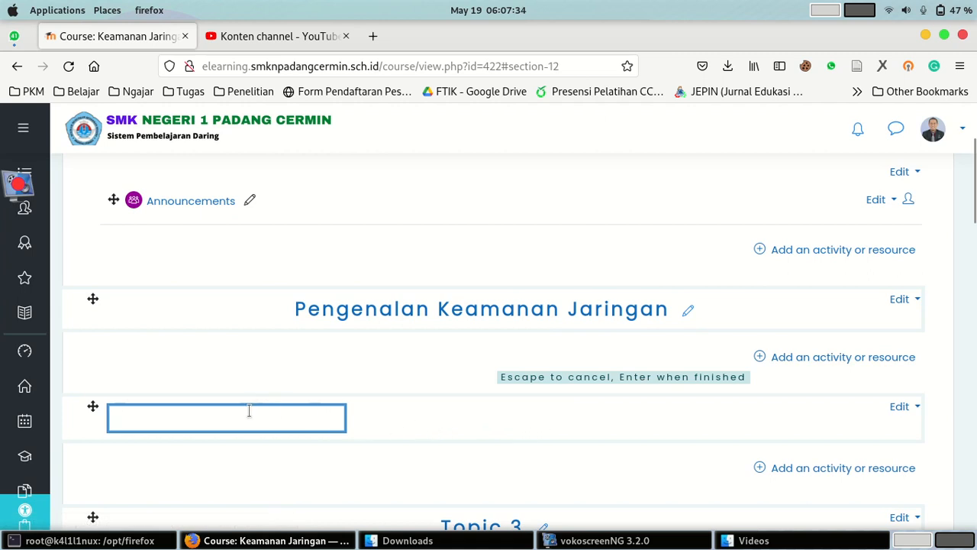
text(Sistem)
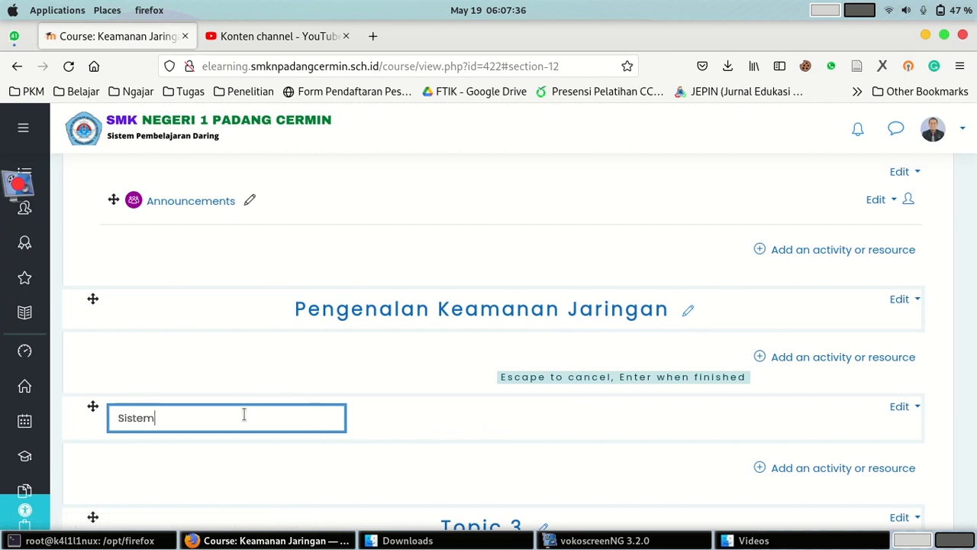
text( Keamanan Jaringan)
key(Return)
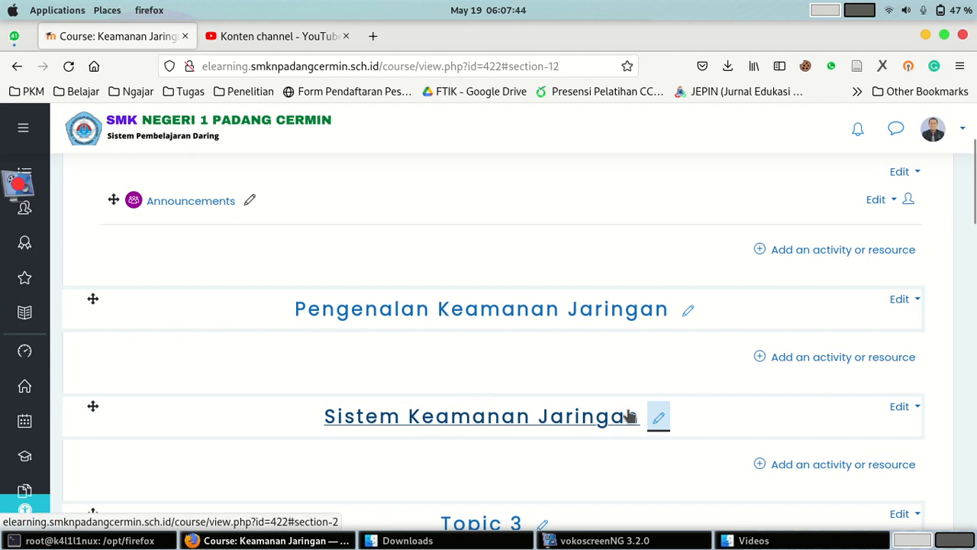
- Hide the Sistem Keamanan Jaringan topic from students and check its visibility label
scroll(744, 398, down, 2)
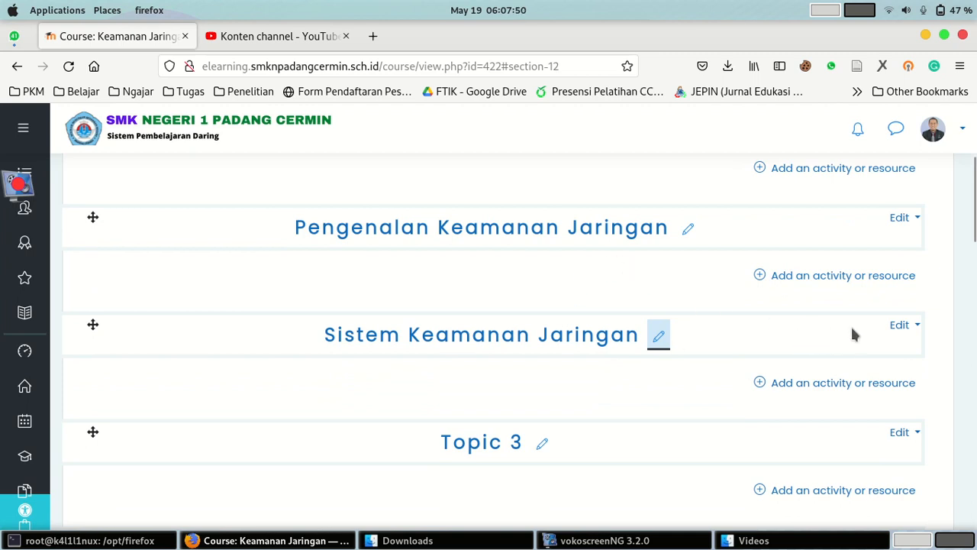
key(Return)
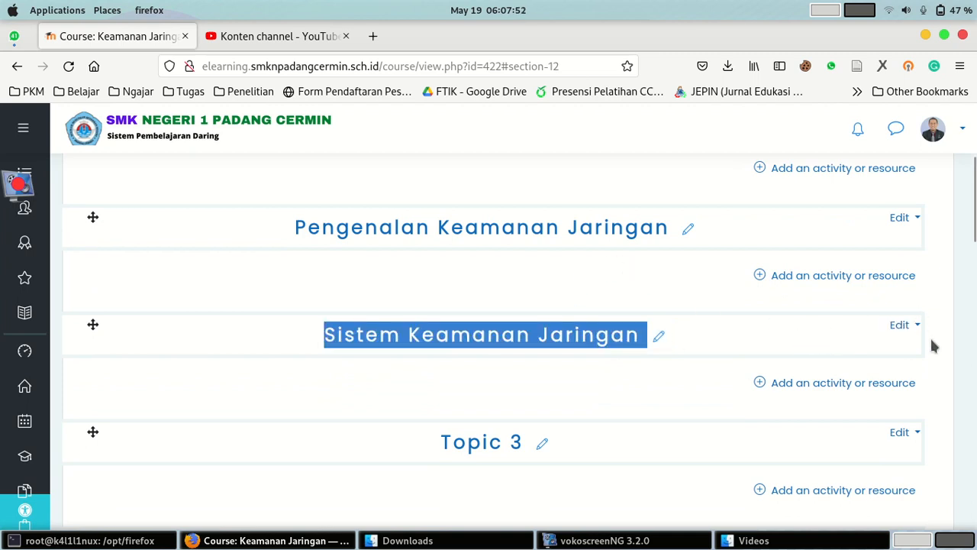
key(Return)
scroll(770, 353, down, 4)
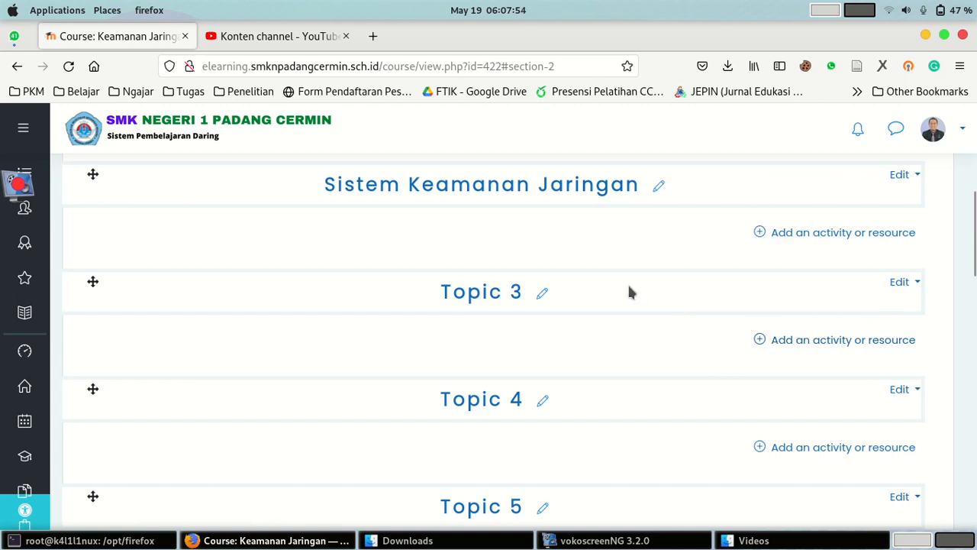
scroll(630, 292, up, 2)
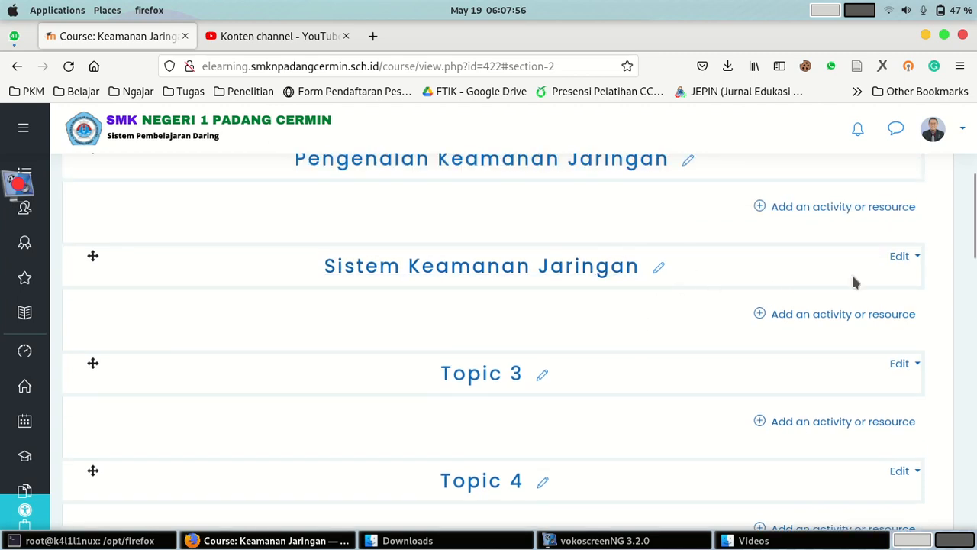
click(917, 259)
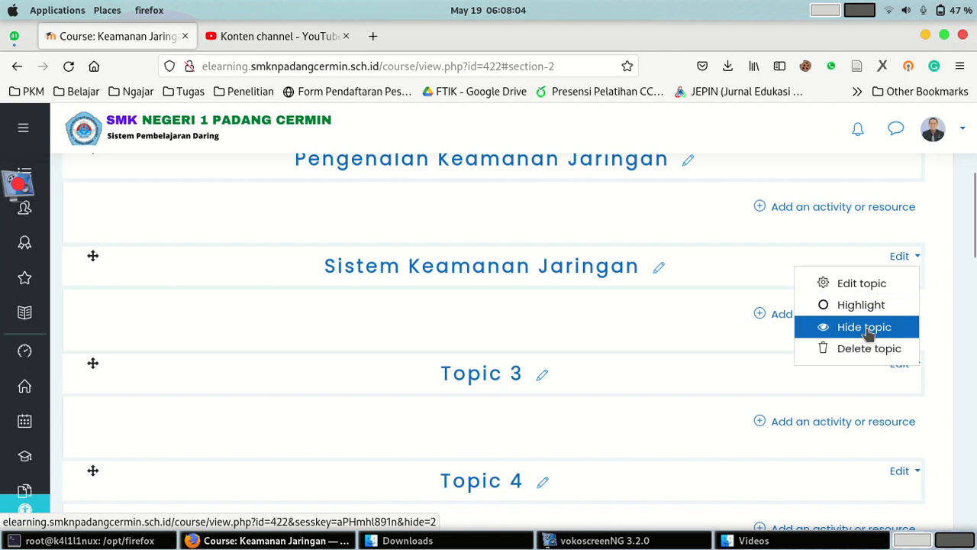
click(869, 334)
scroll(654, 264, up, 4)
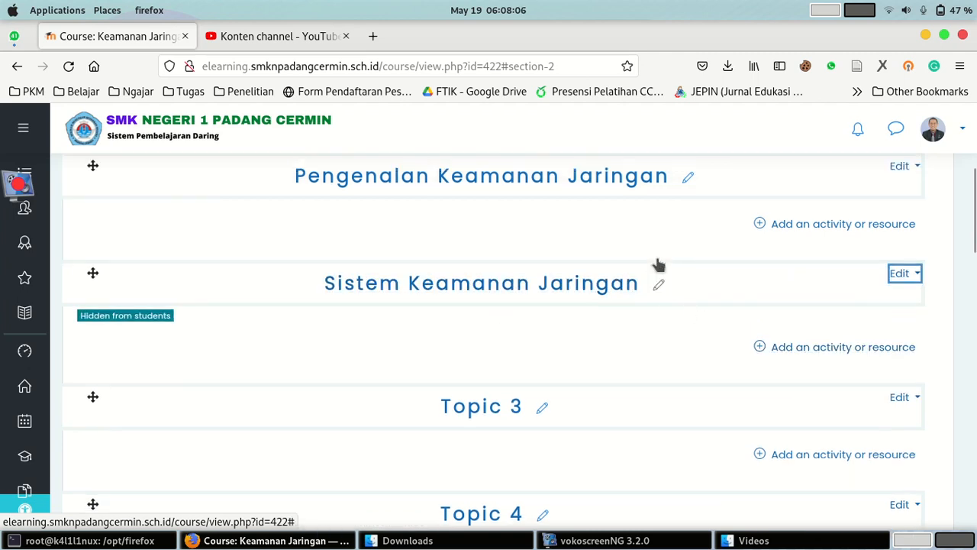
scroll(86, 424, down, 2)
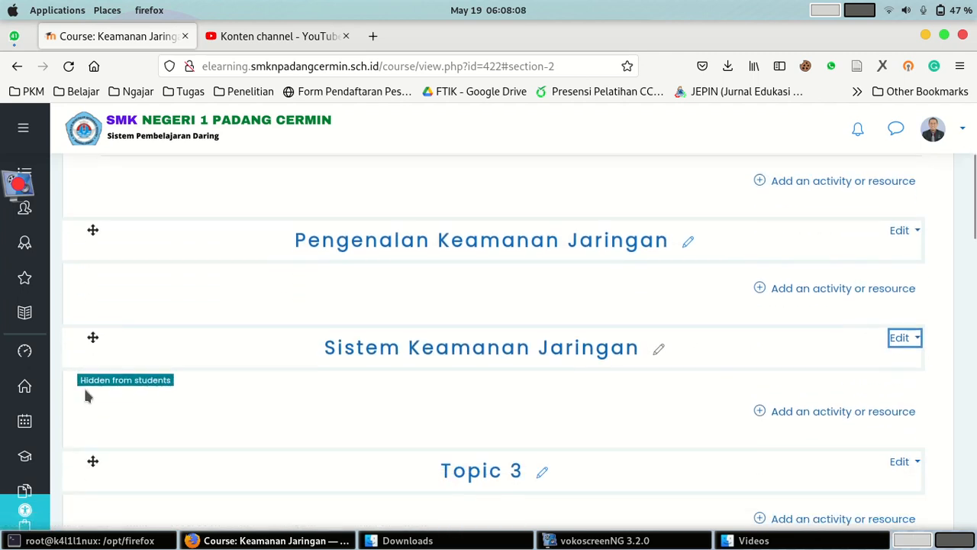
drag(80, 364, 133, 382)
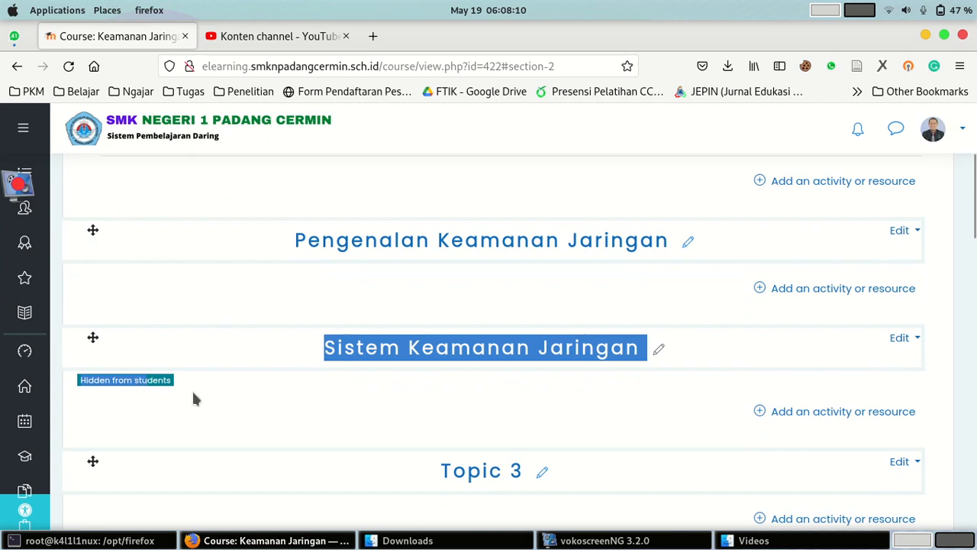
drag(189, 388, 169, 374)
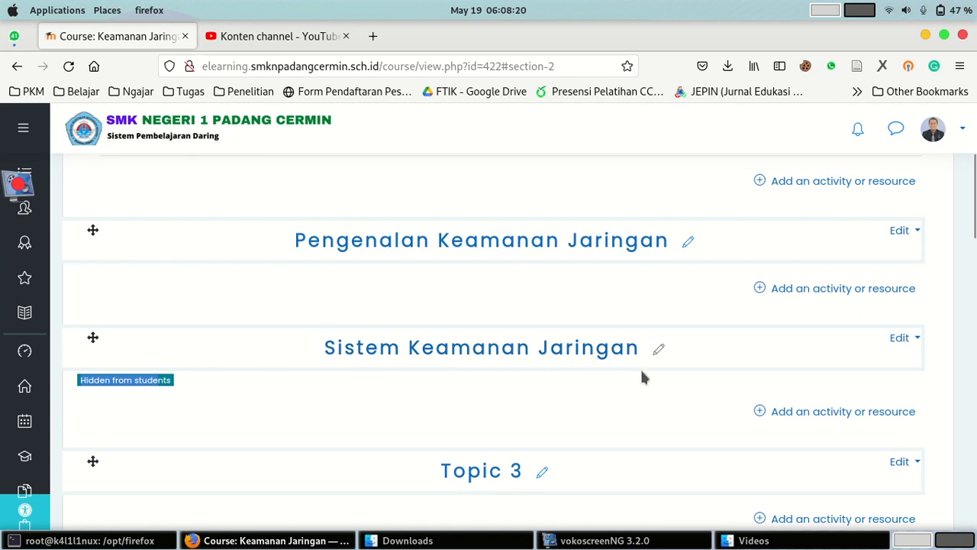
- Make the hidden Sistem Keamanan Jaringan topic visible to students again and check its heading
click(910, 342)
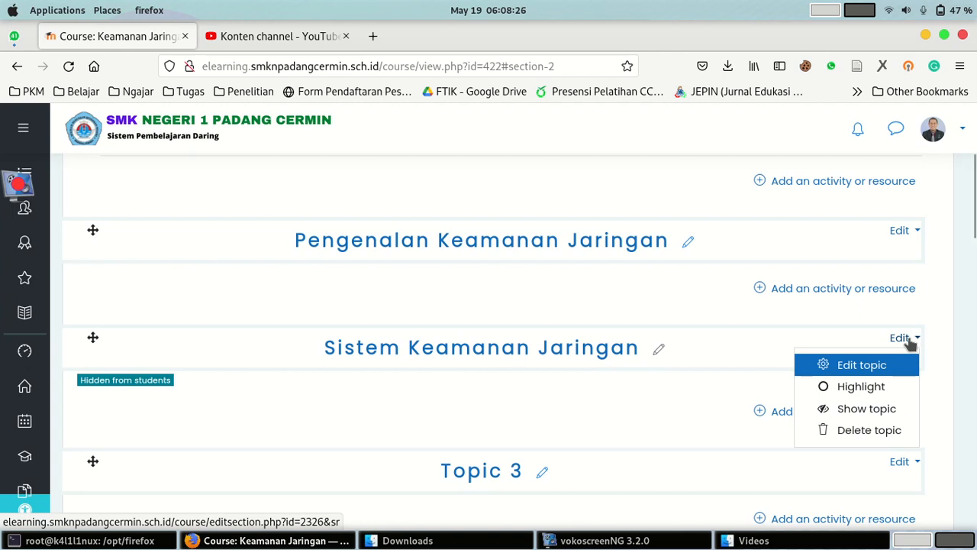
click(844, 411)
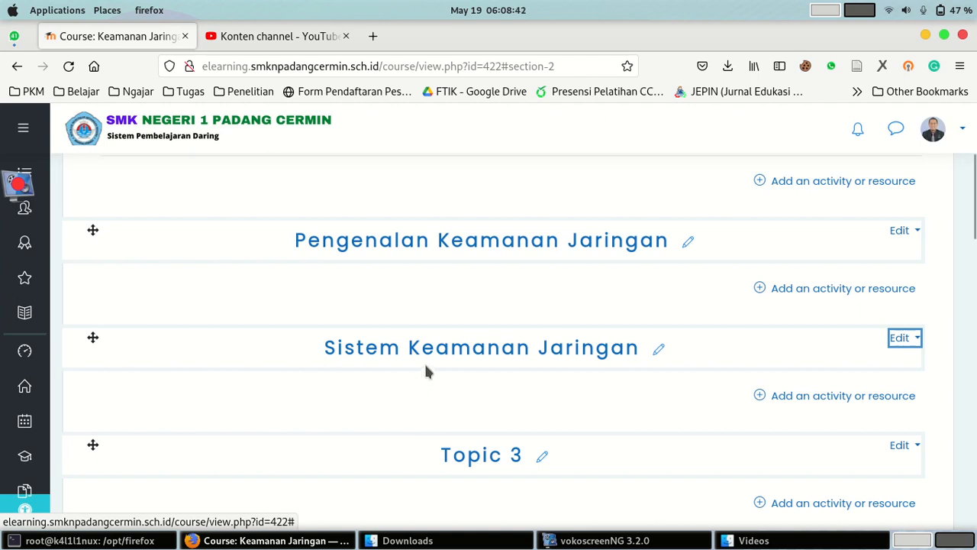
drag(279, 344, 662, 351)
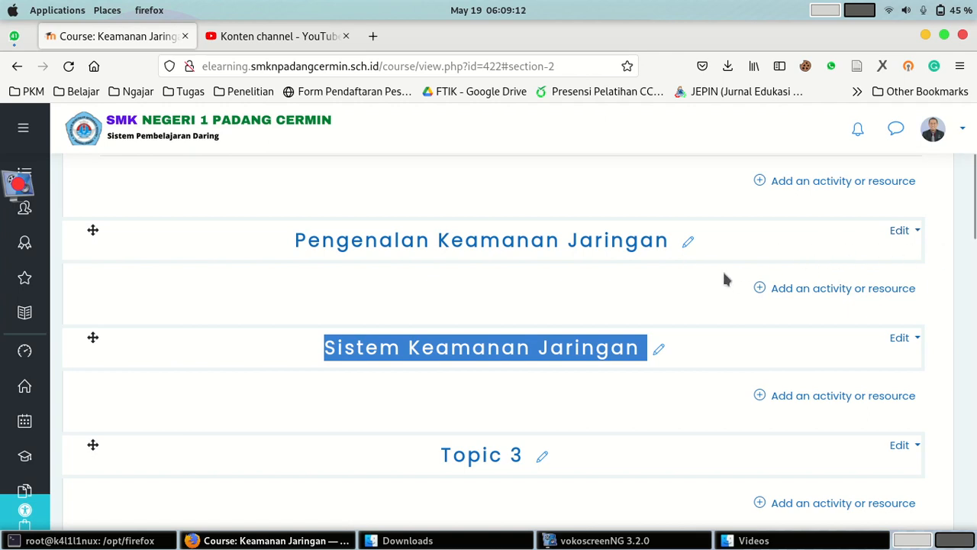
- Add a date restriction to the access settings of the Pengenalan Keamanan Jaringan topic
click(905, 231)
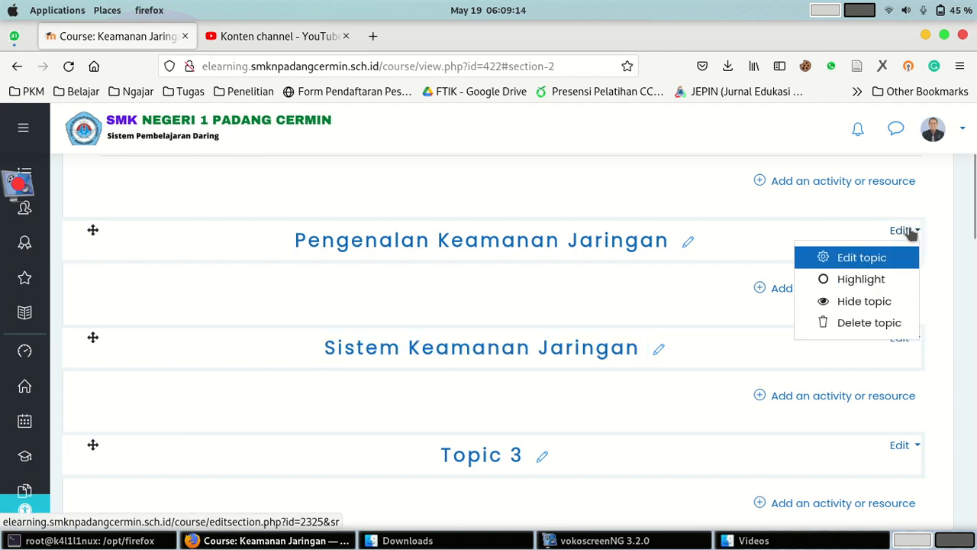
click(853, 259)
scroll(667, 317, down, 2)
scroll(672, 317, down, 5)
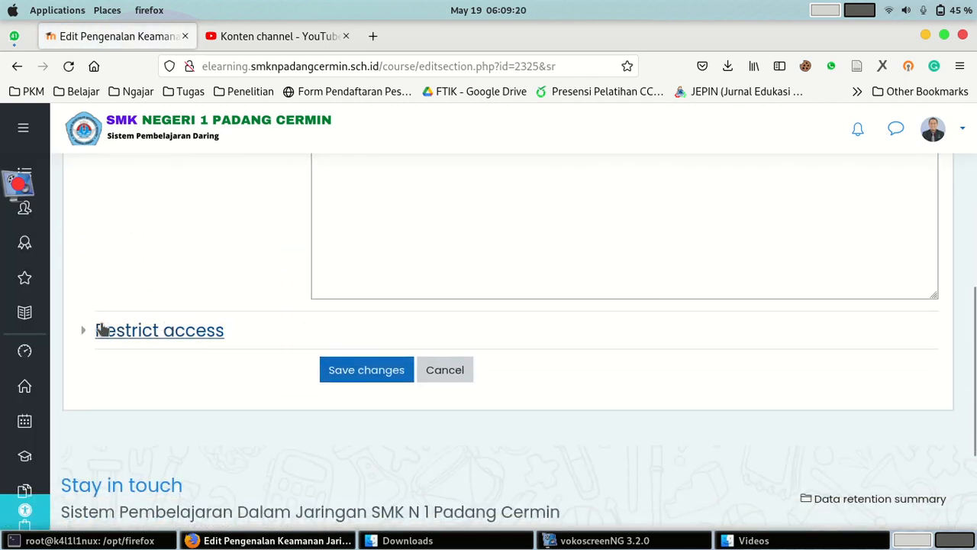
click(87, 333)
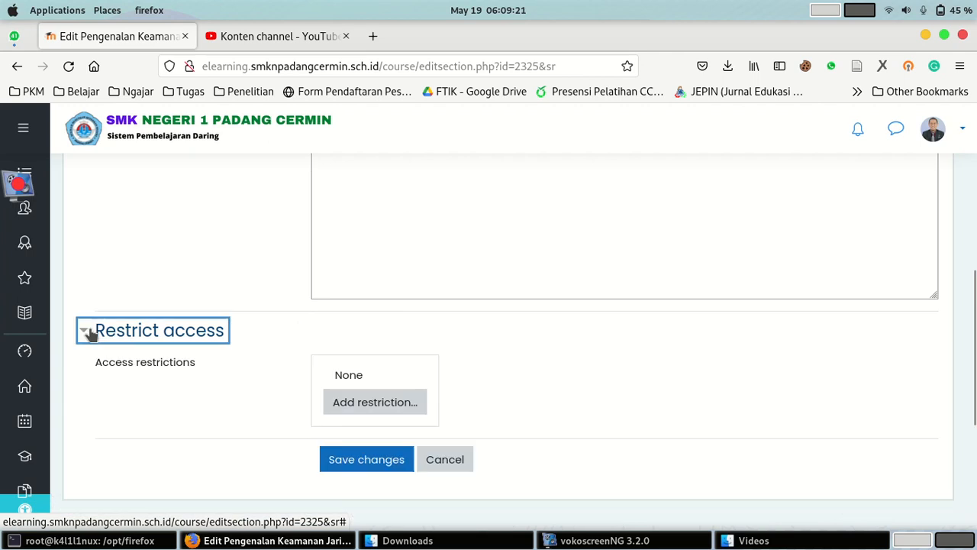
click(375, 404)
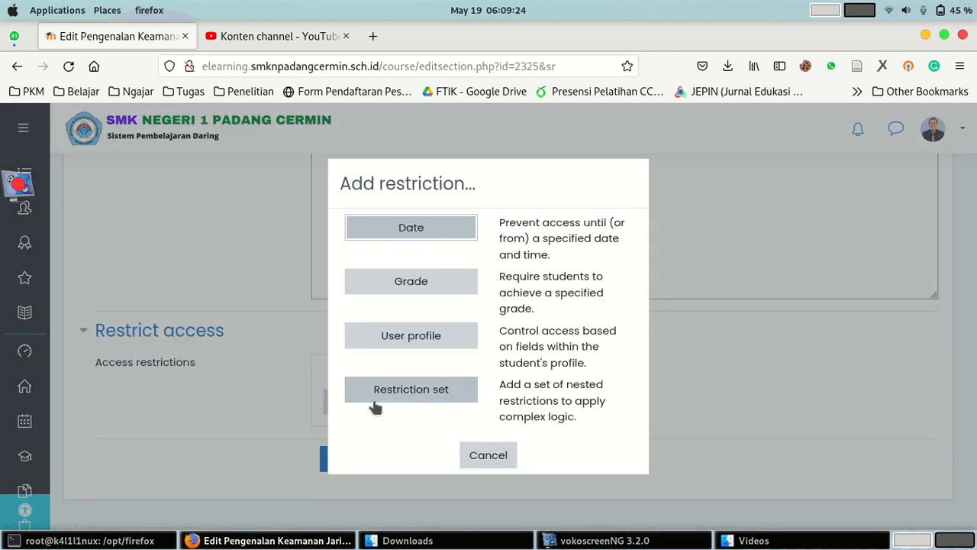
click(486, 458)
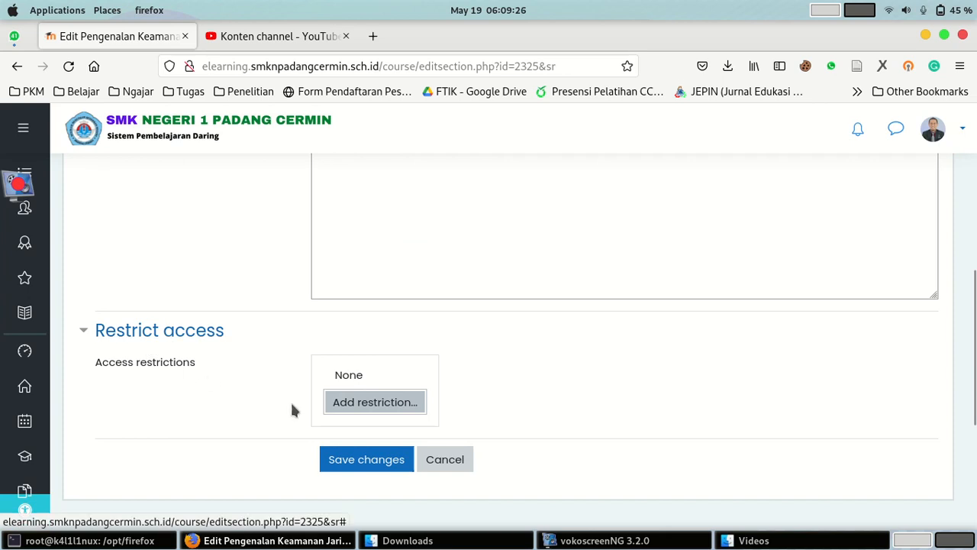
click(388, 407)
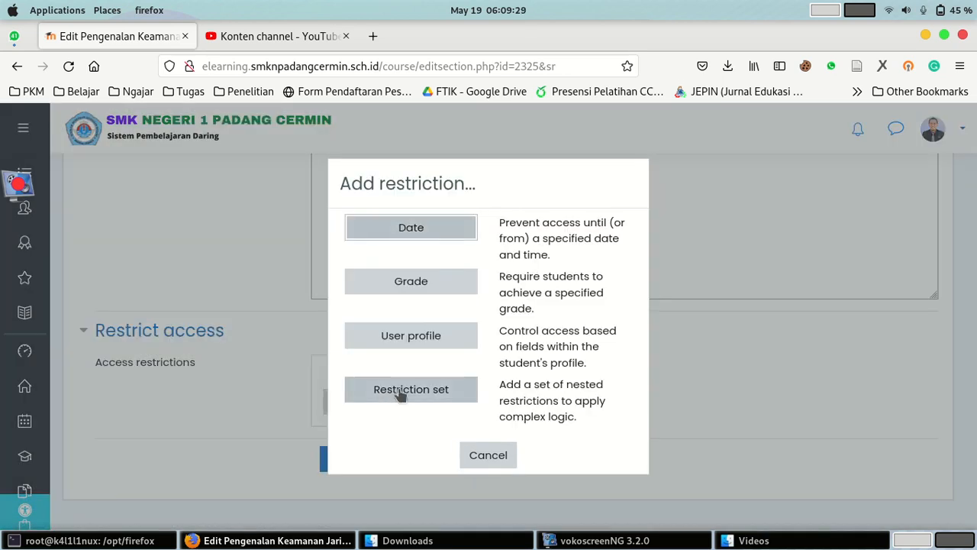
click(427, 228)
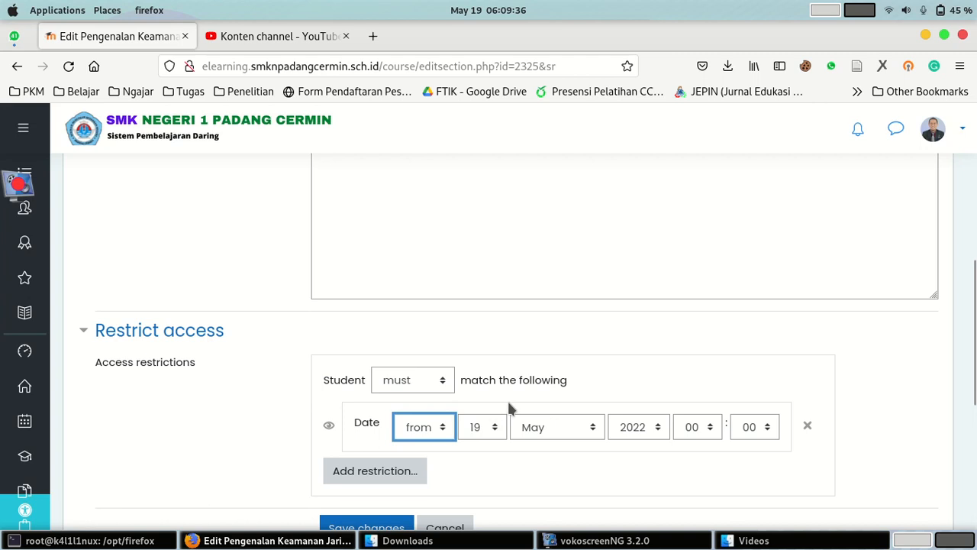
- Set the date restriction to allow access from day 20 of May 2022, with the hour set to 07
scroll(508, 409, up, 2)
scroll(509, 408, up, 3)
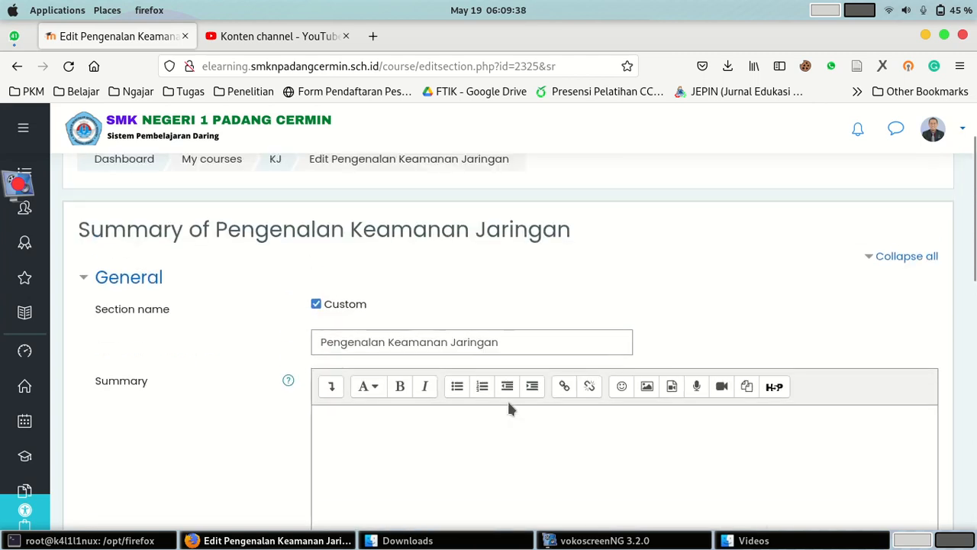
scroll(508, 409, down, 2)
scroll(508, 409, down, 3)
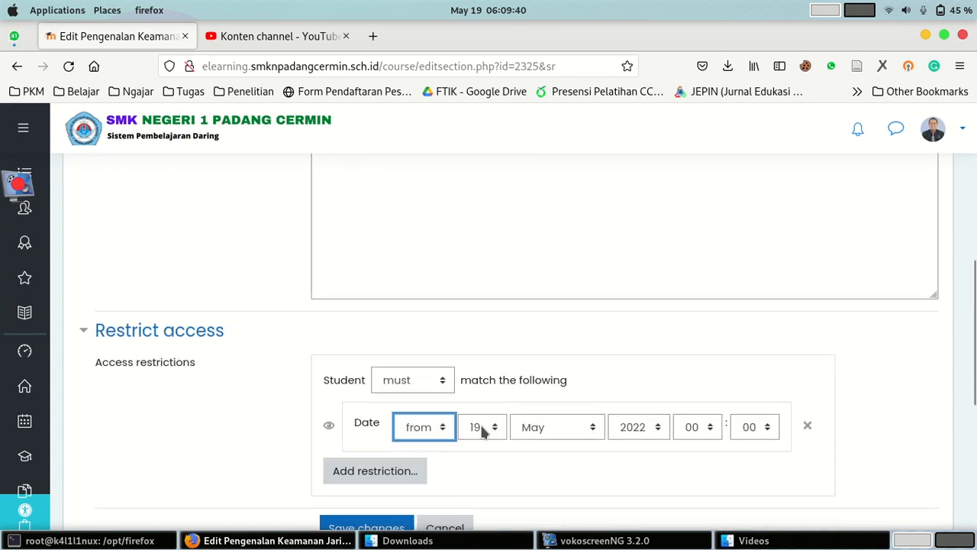
click(479, 428)
scroll(480, 388, down, 2)
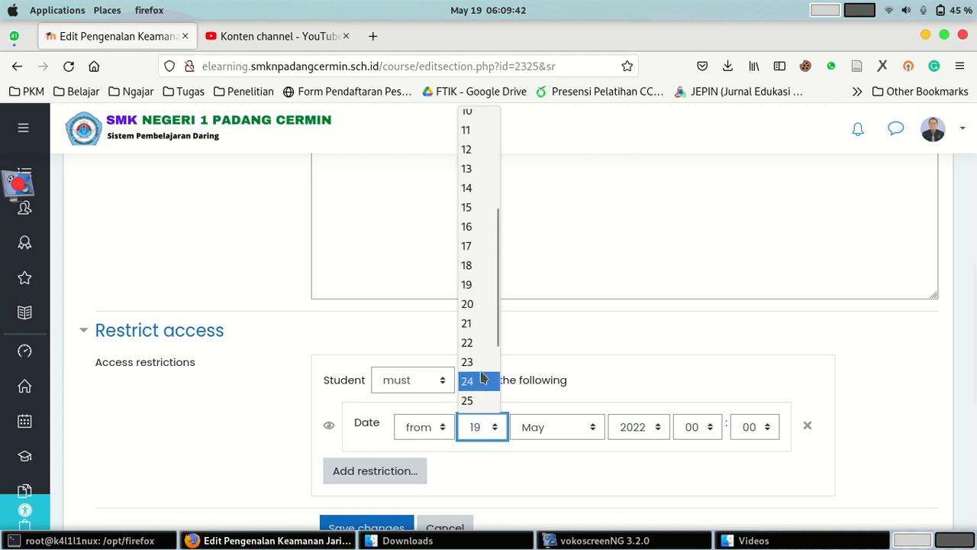
click(484, 305)
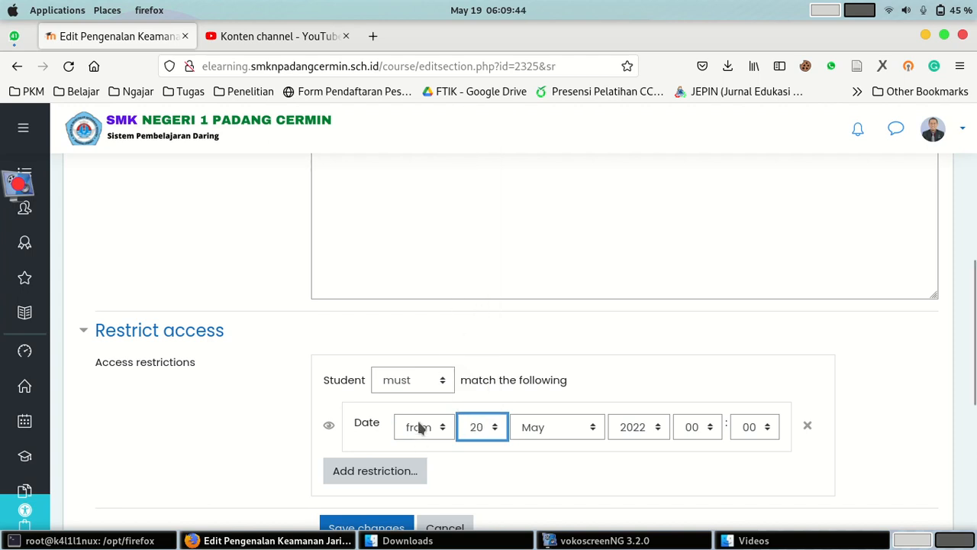
click(405, 429)
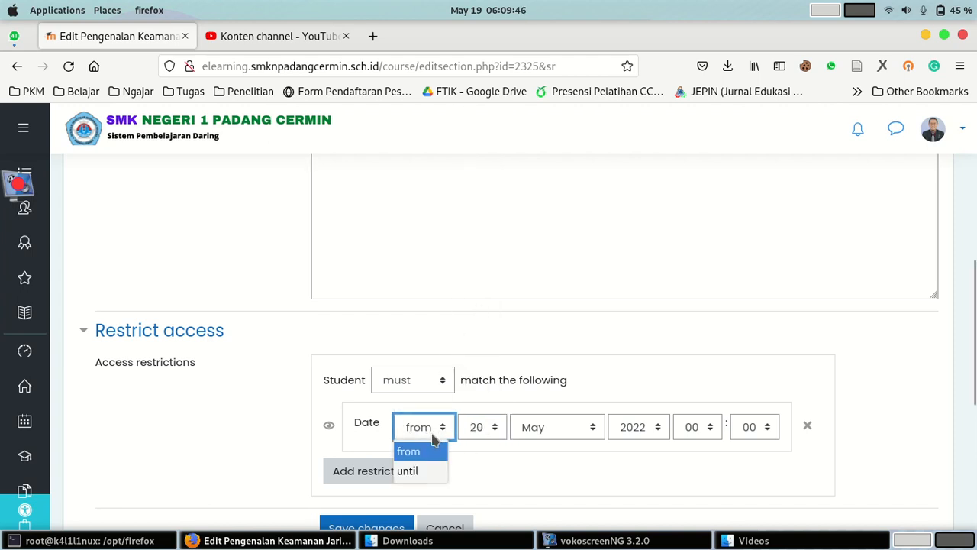
click(427, 451)
click(689, 429)
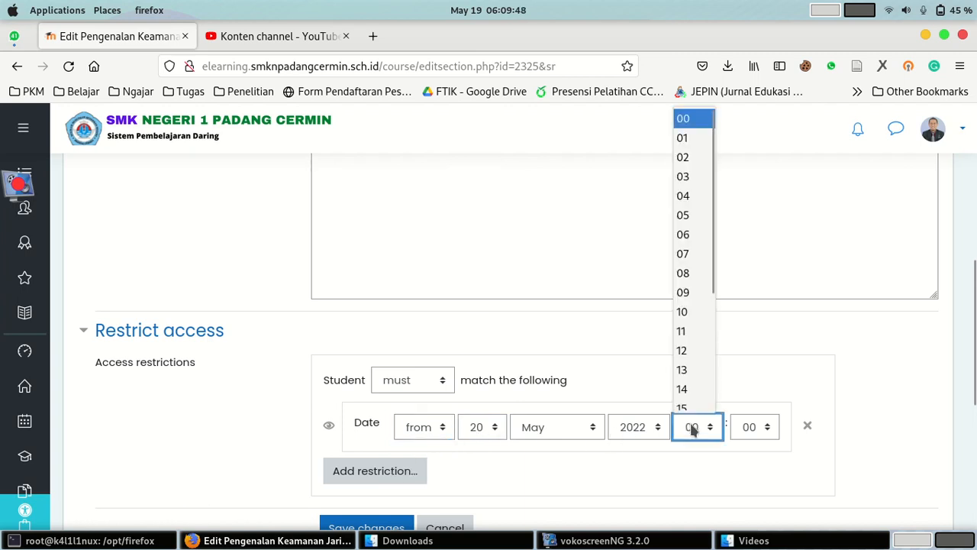
click(691, 248)
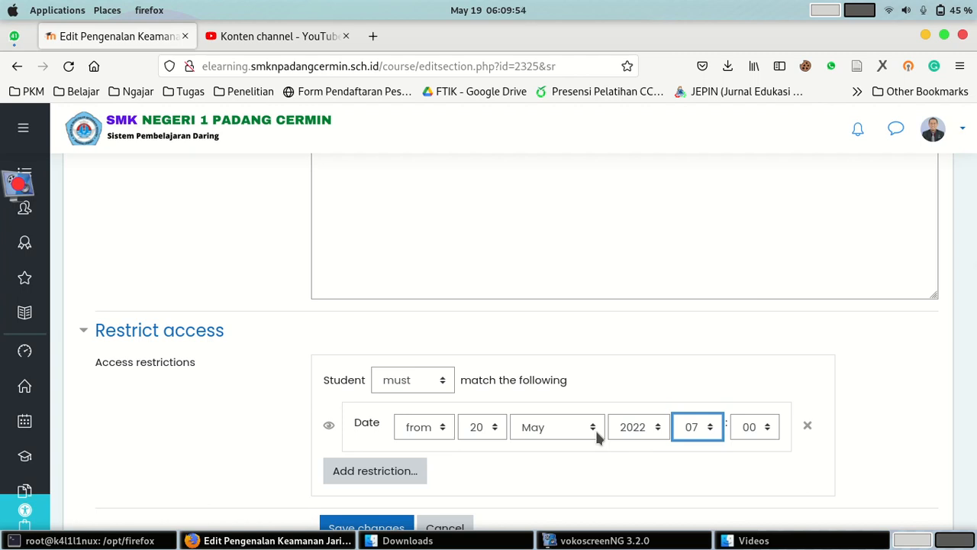
- Add a second date restriction to the topic and set its condition to until
click(364, 473)
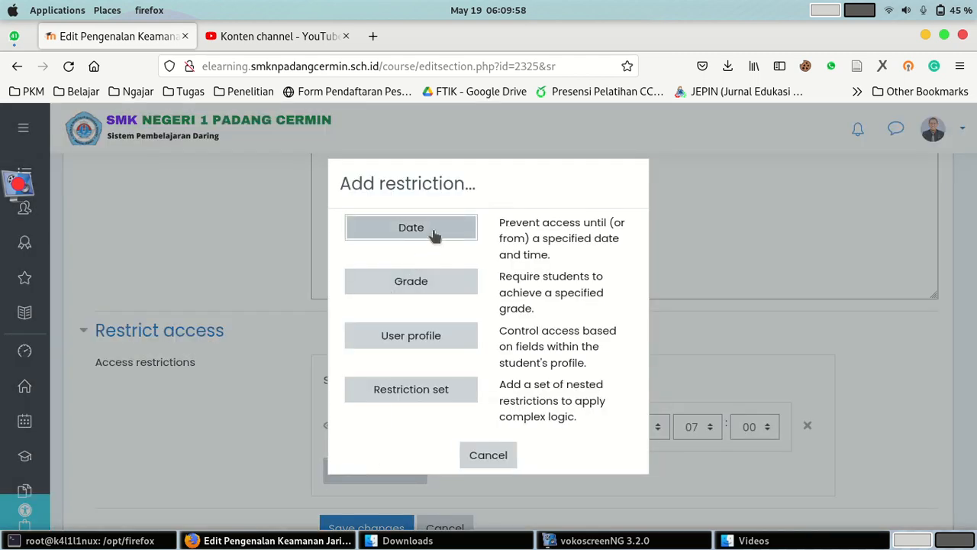
click(433, 235)
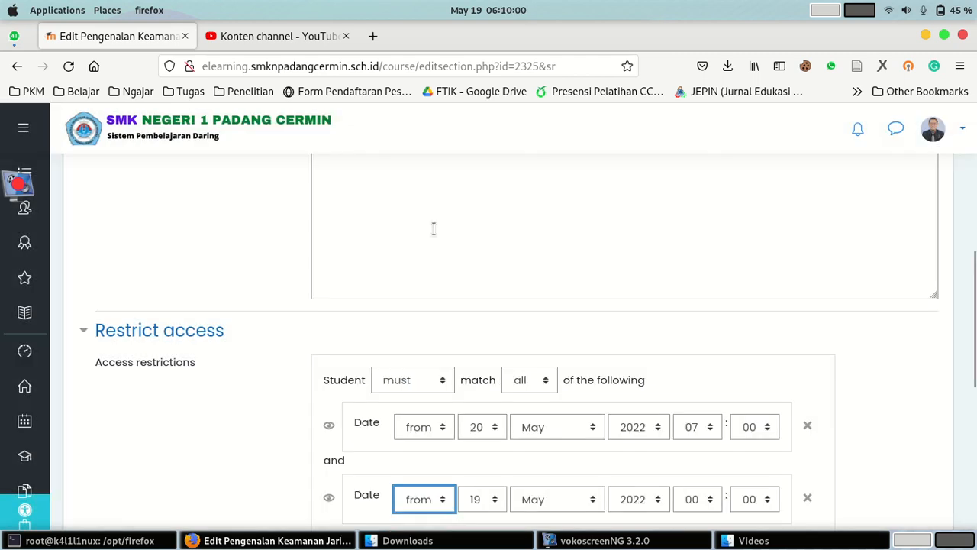
scroll(445, 414, down, 2)
click(427, 425)
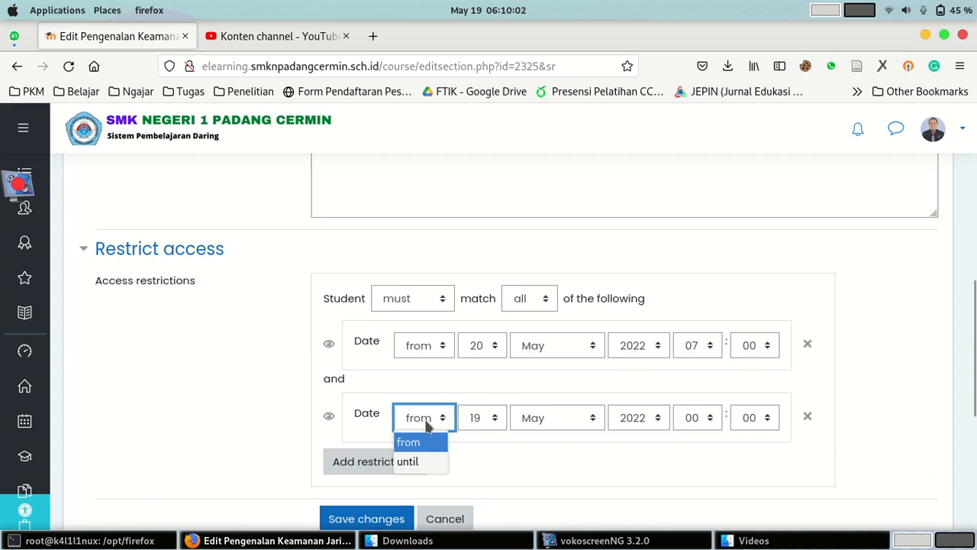
click(416, 460)
- Set the until restriction to day 22 at 23:55 and save the topic's changes
click(477, 417)
scroll(489, 385, down, 3)
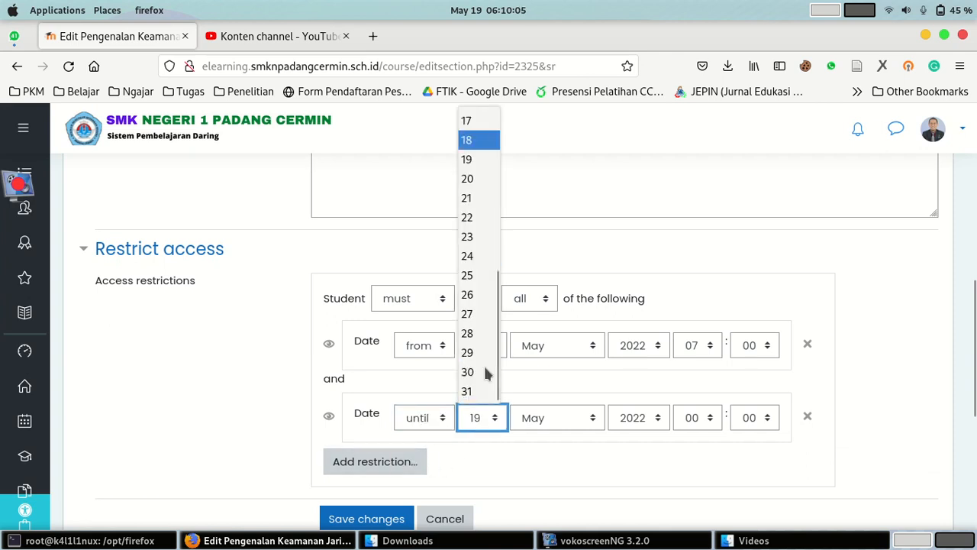
click(465, 220)
click(691, 417)
scroll(682, 359, down, 3)
click(682, 390)
click(754, 417)
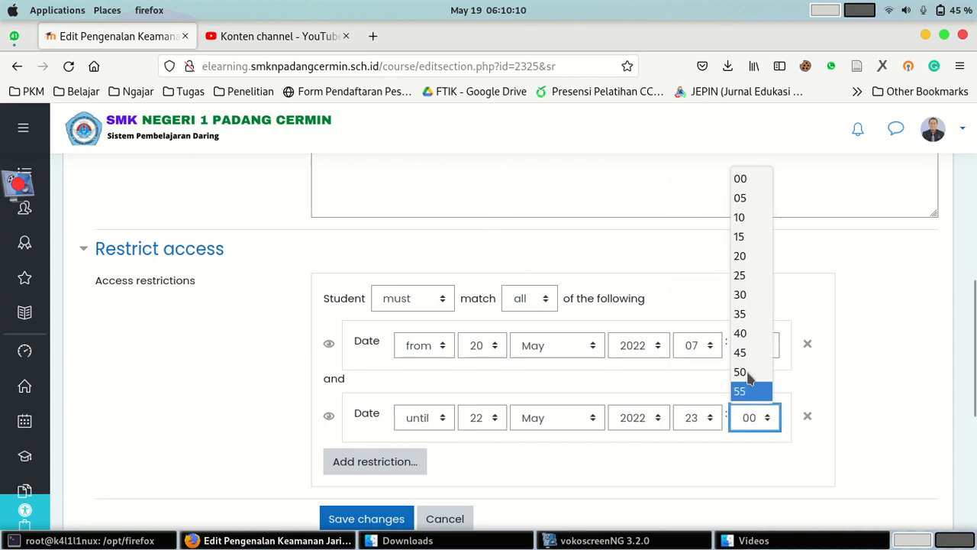
click(743, 392)
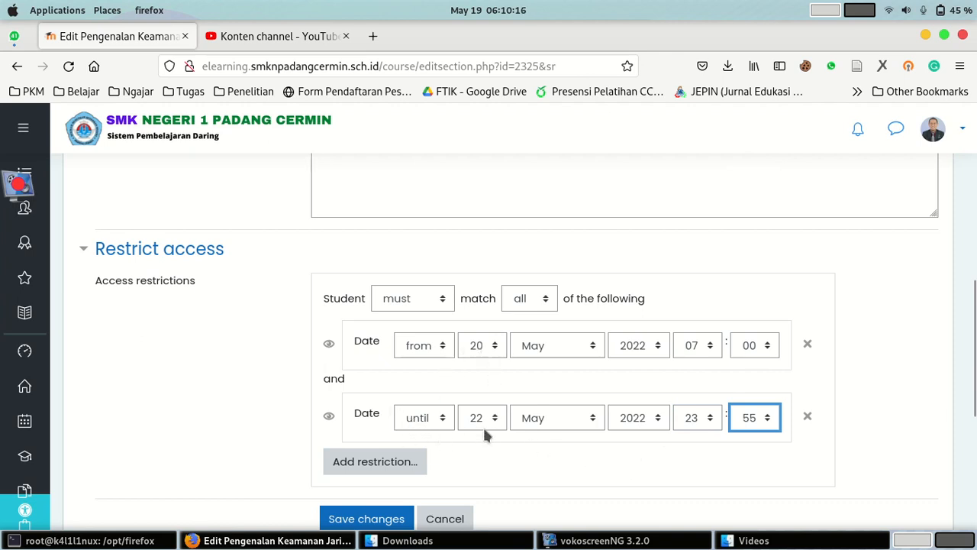
click(378, 519)
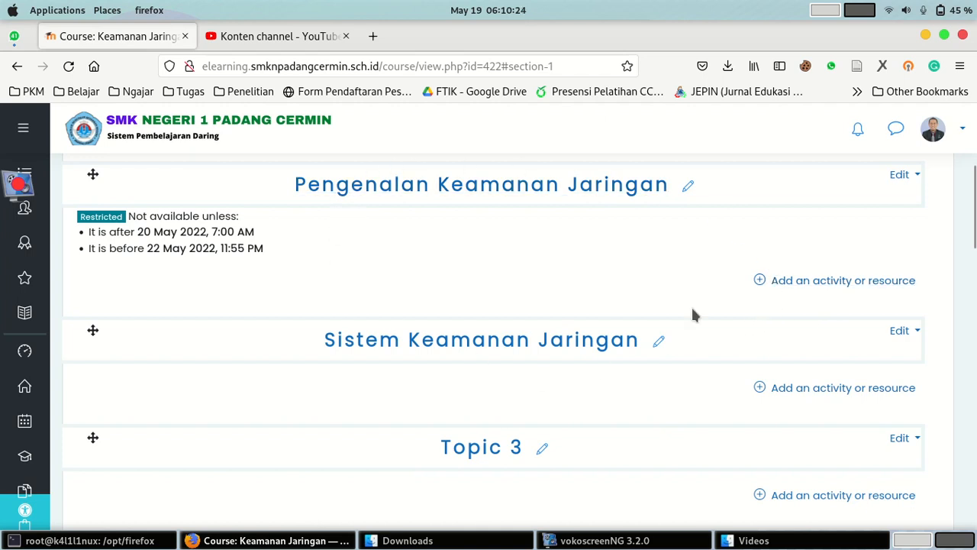
- Review the start and end dates of the access restriction shown under the Pengenalan Keamanan Jaringan topic
scroll(399, 200, up, 2)
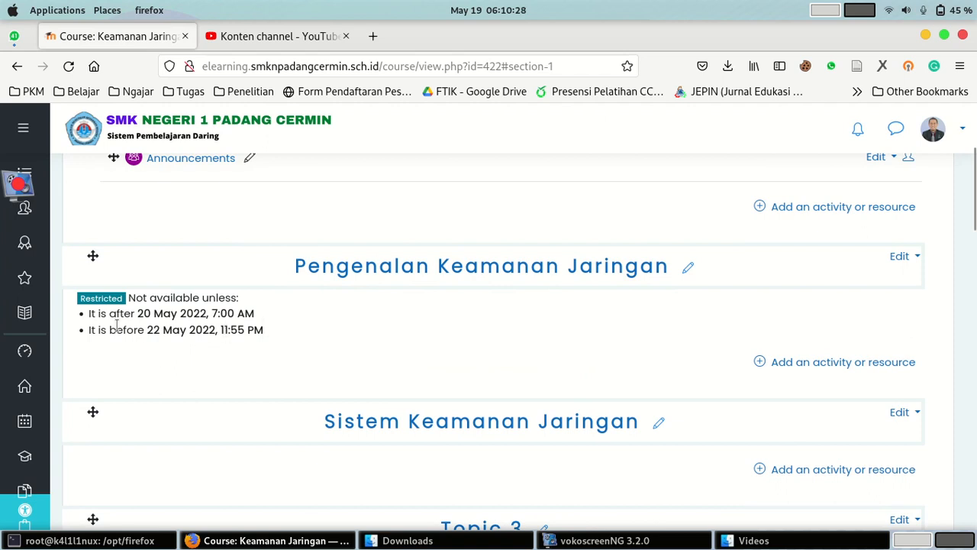
drag(77, 304, 262, 348)
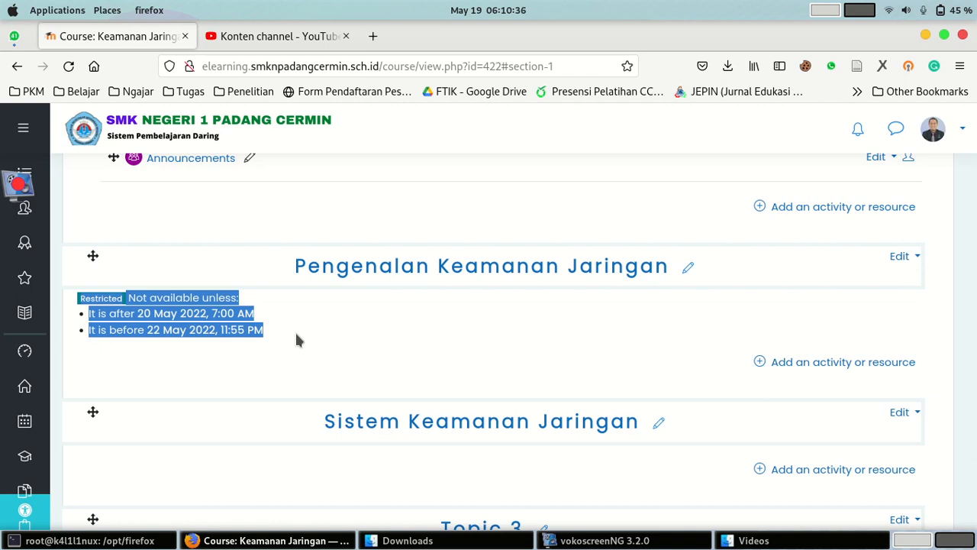
click(296, 334)
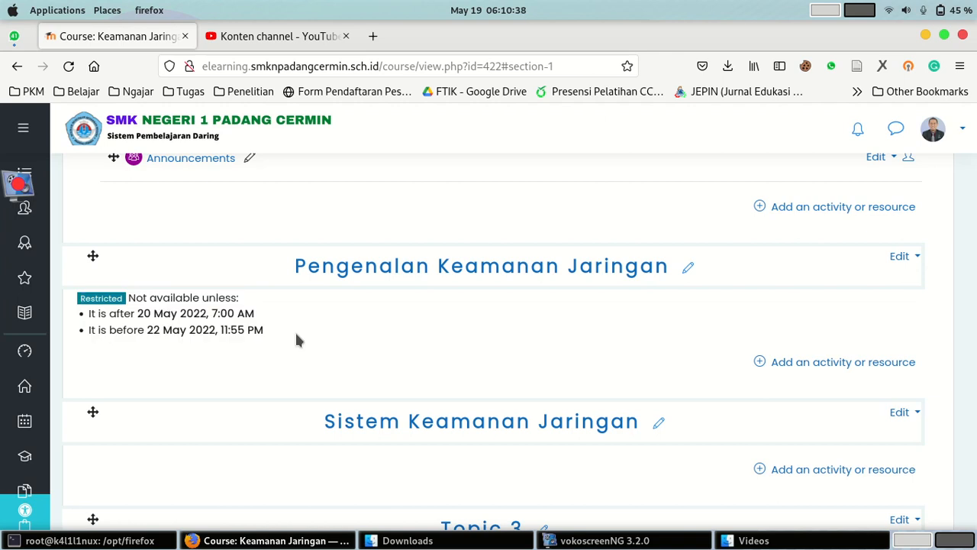
double_click(144, 313)
click(140, 334)
drag(144, 332, 166, 335)
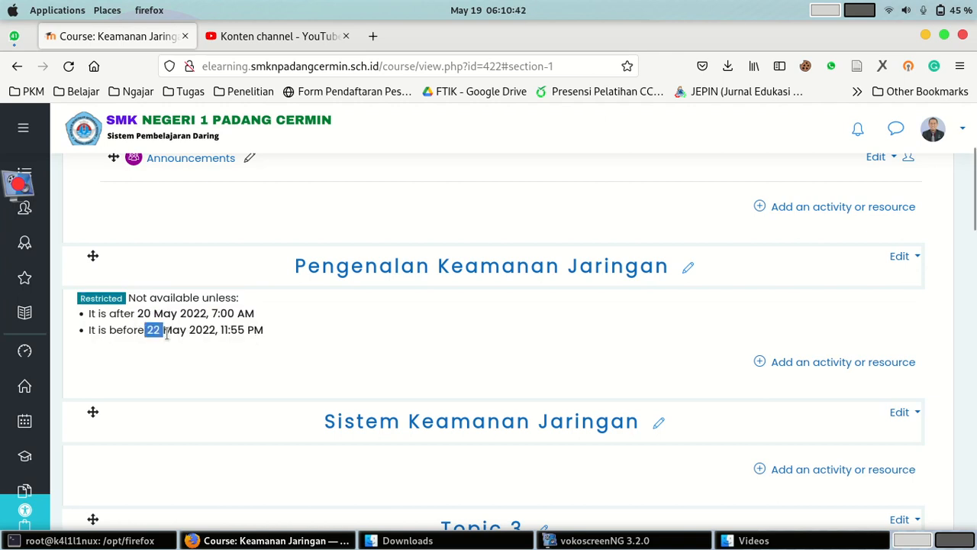